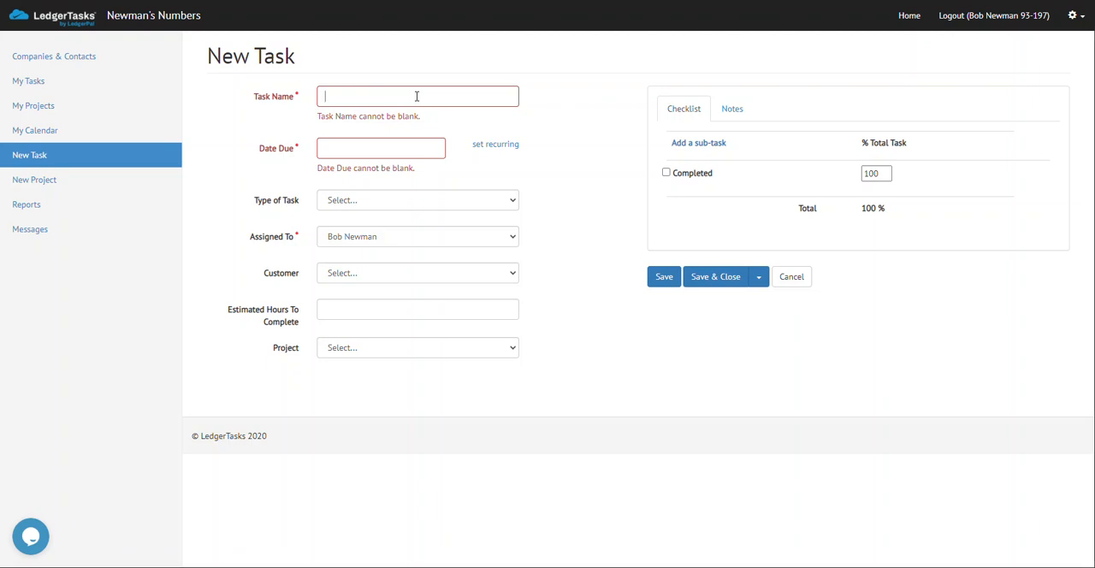
# Name the new task "Reconcile Banks and CC for last month" and set its due date to 2020-09-15.
pyautogui.click(417, 96)
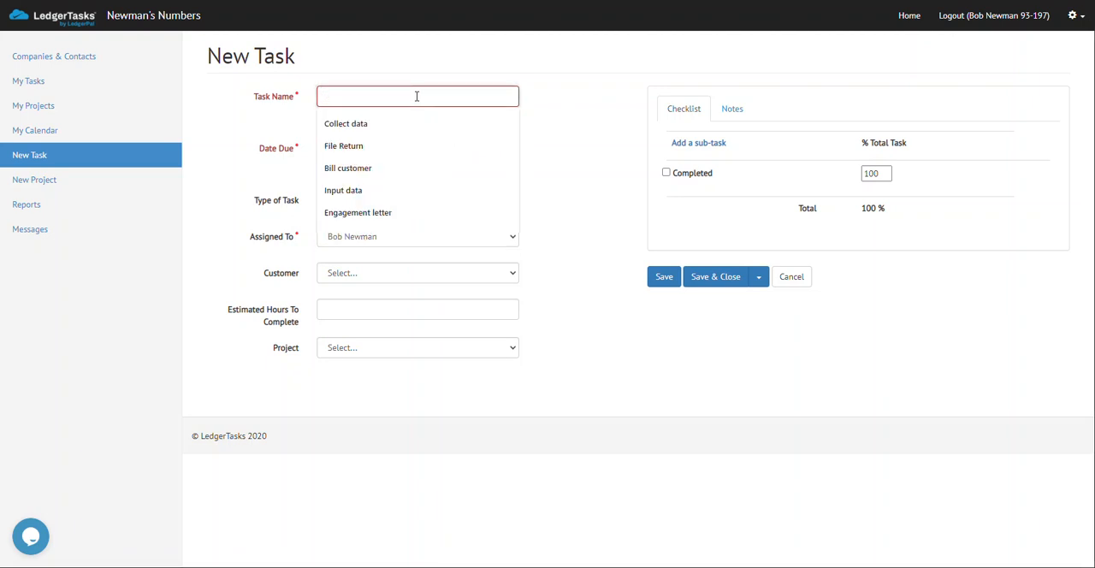
pyautogui.write('Reconcile Banks and CC')
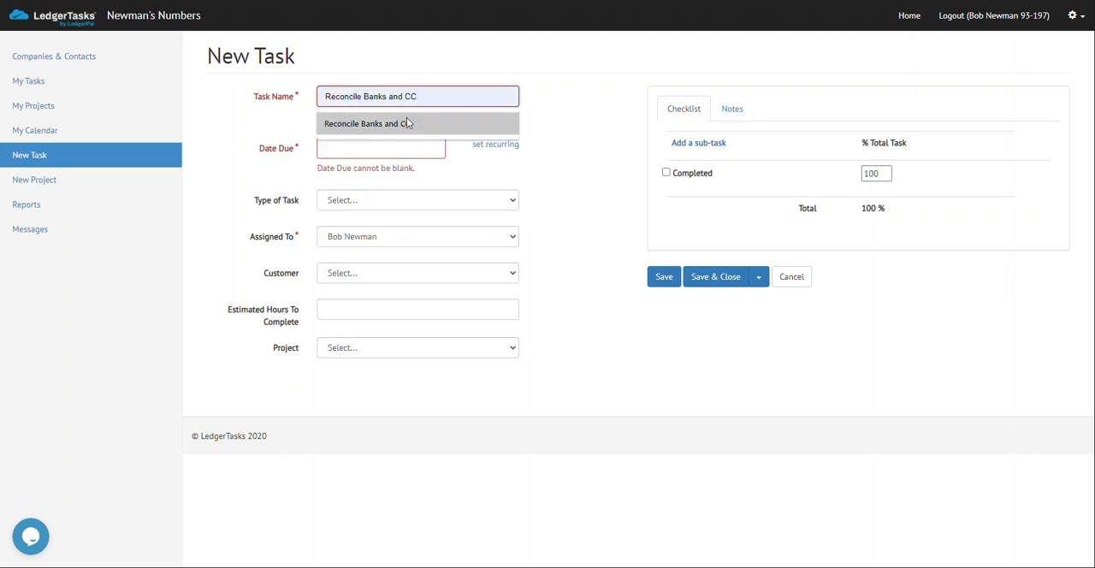
pyautogui.click(407, 123)
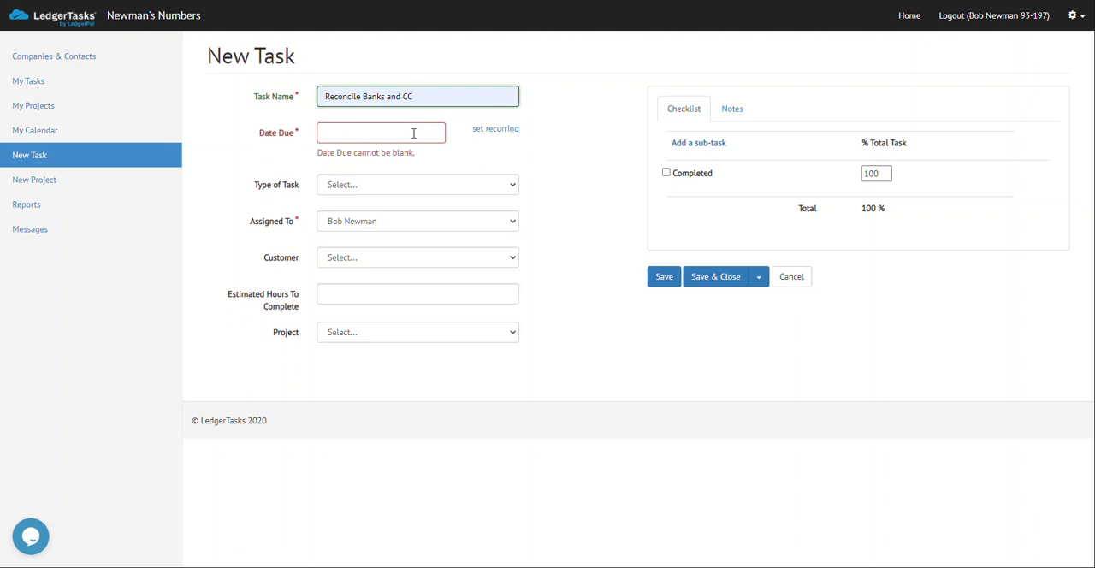
pyautogui.write('for last month')
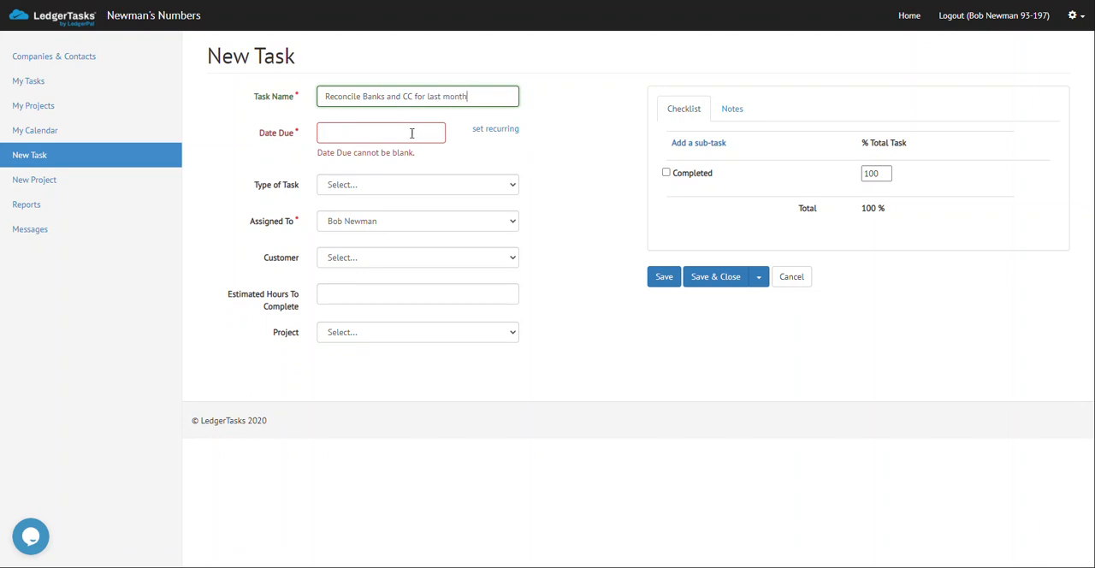
pyautogui.click(411, 133)
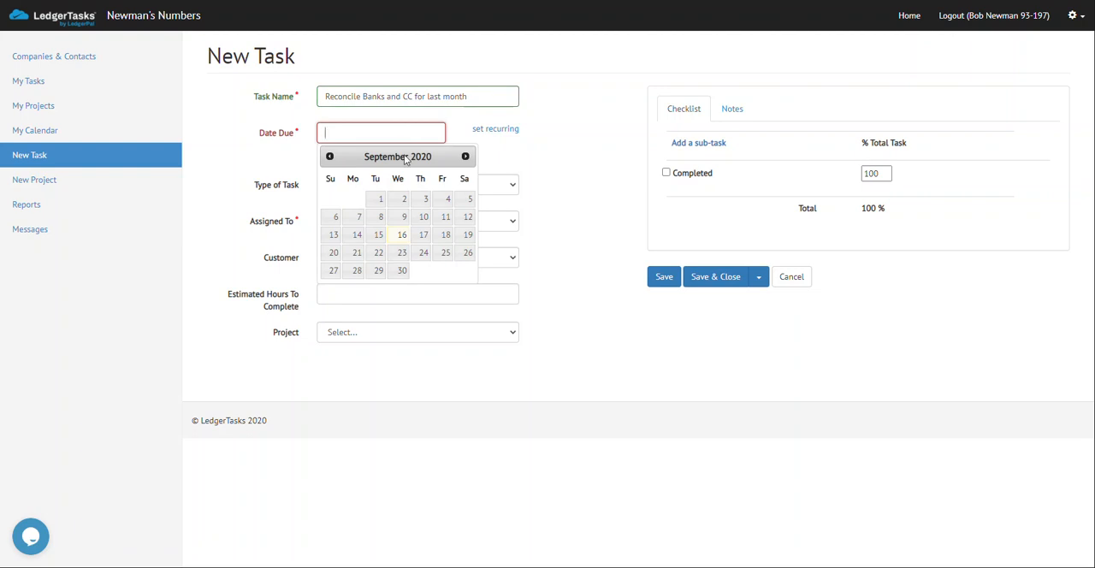
pyautogui.click(377, 235)
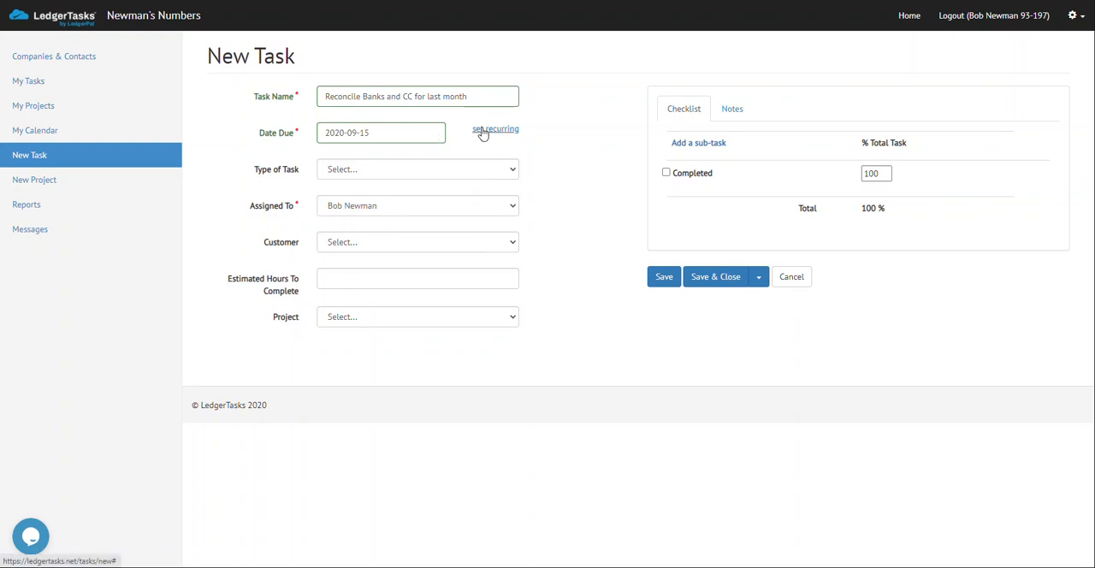
# Make the task recurring every 1 month on day 15 and save the repeating info.
pyautogui.click(482, 130)
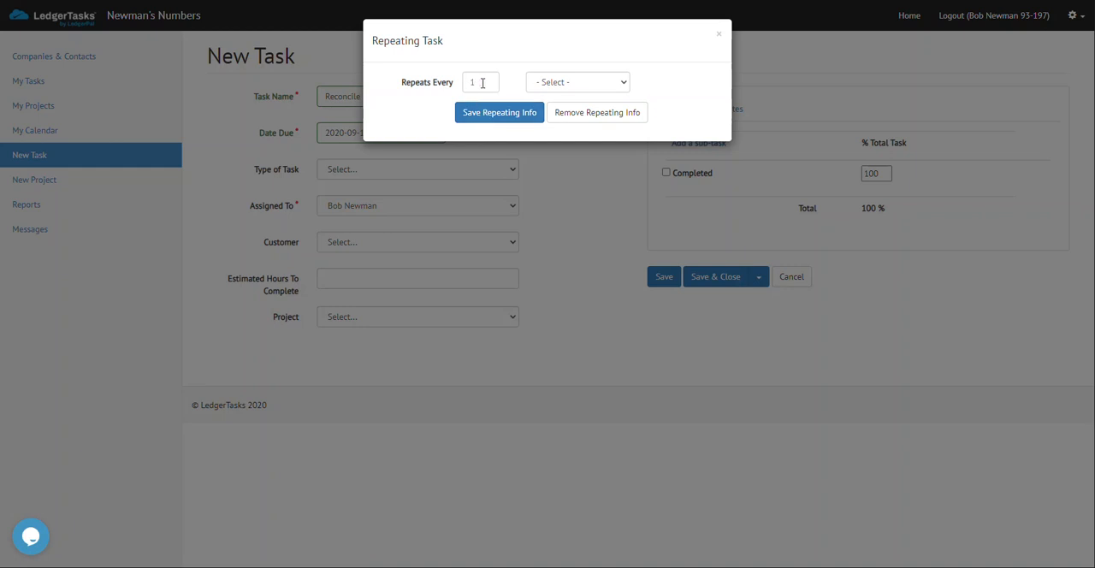
pyautogui.click(574, 86)
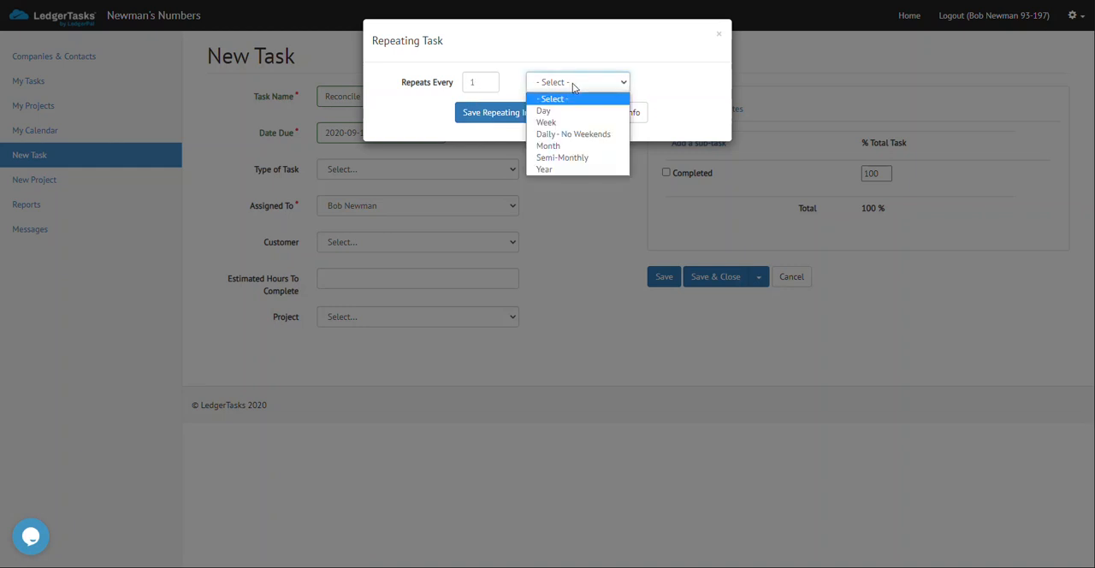
pyautogui.click(561, 146)
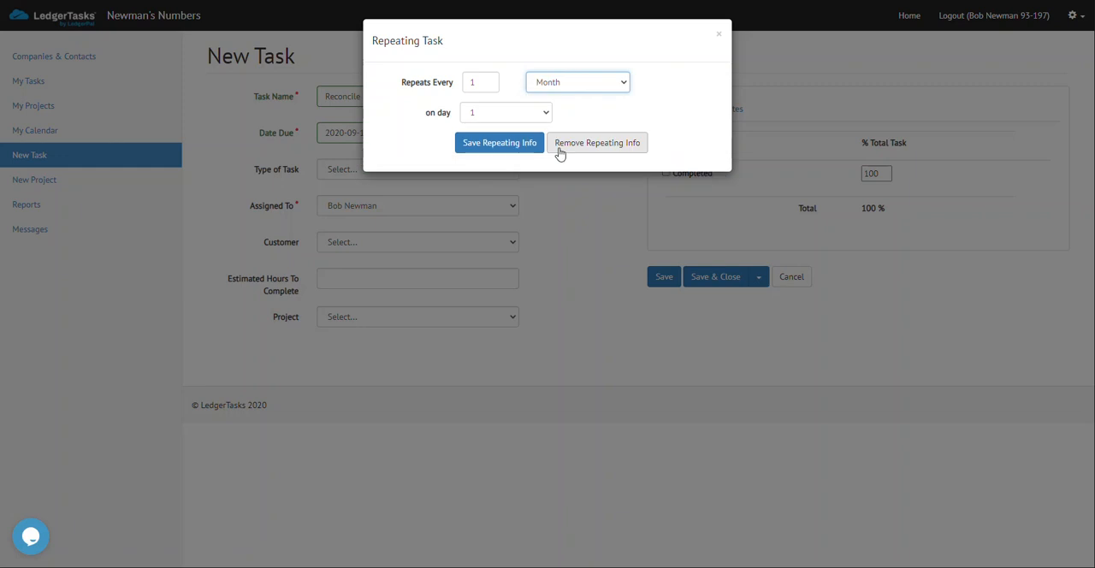
pyautogui.click(545, 114)
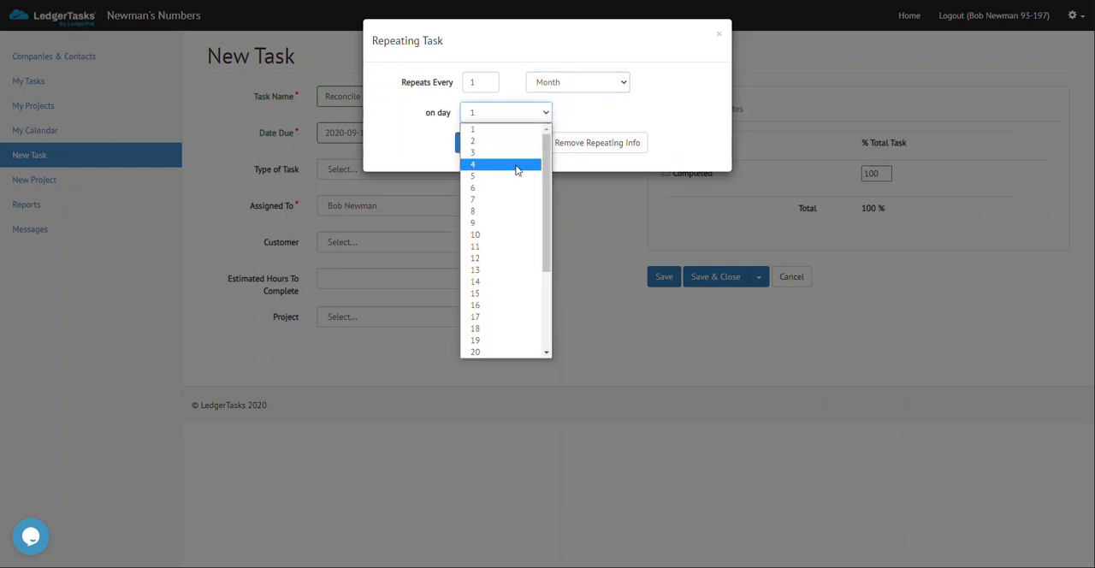
pyautogui.click(491, 293)
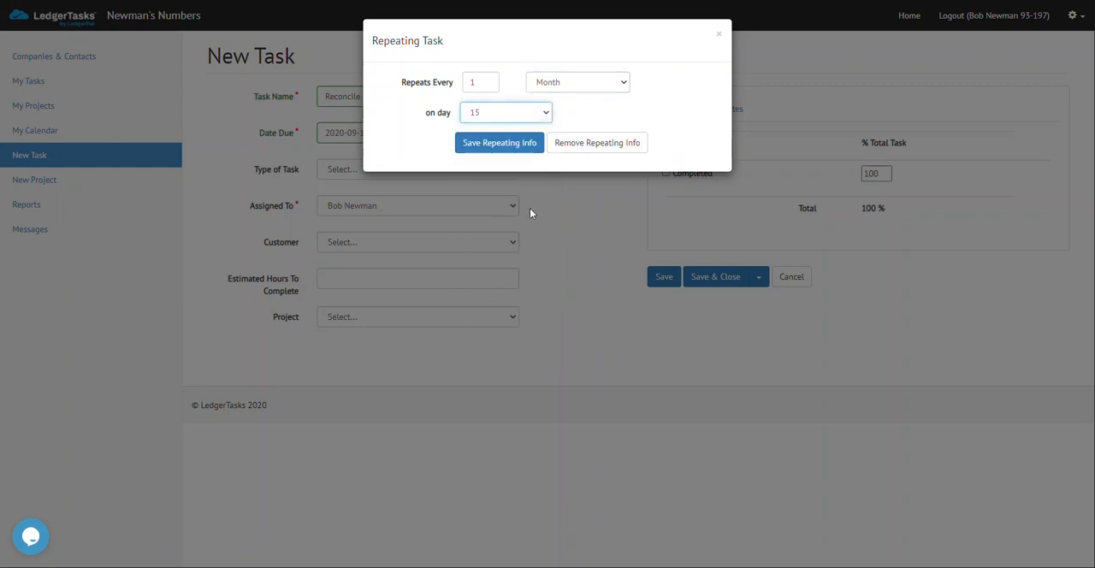
pyautogui.click(518, 143)
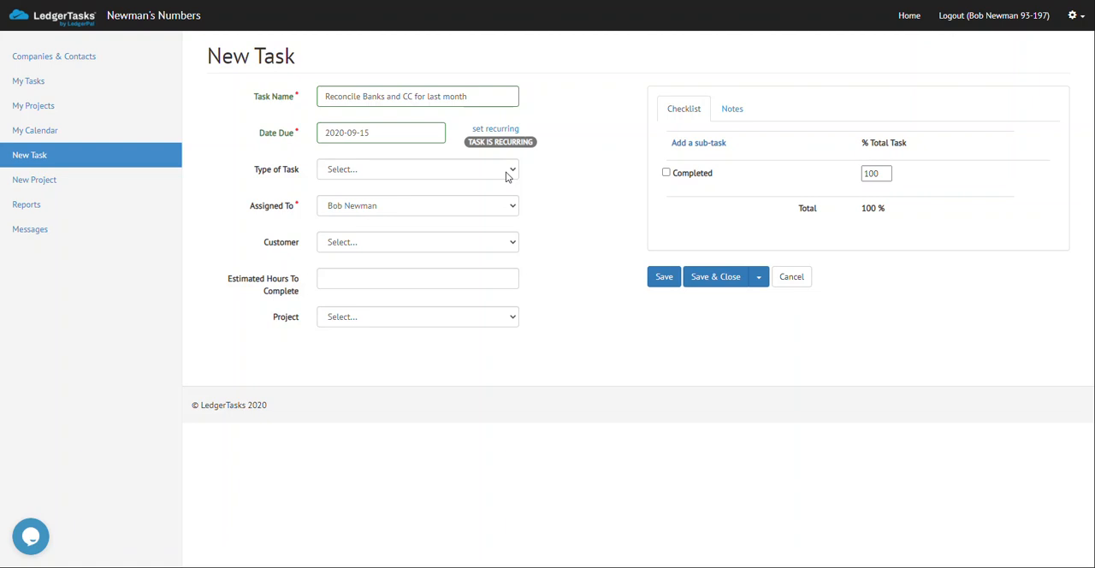
# Assign the task to customer 123 Electric Contractors and set the estimated hours to complete to 3.
pyautogui.click(447, 243)
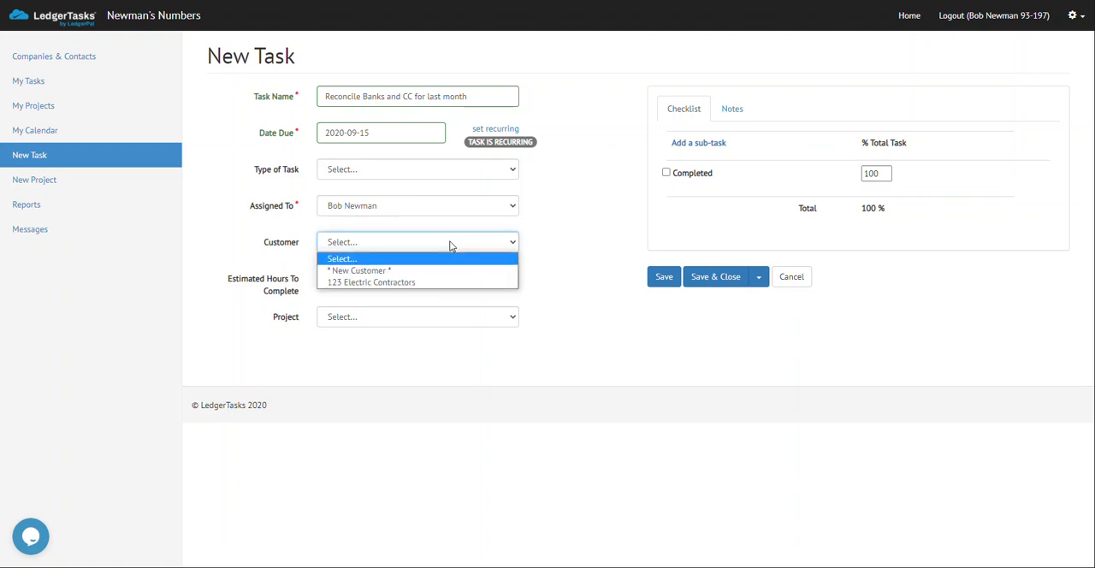
pyautogui.click(432, 282)
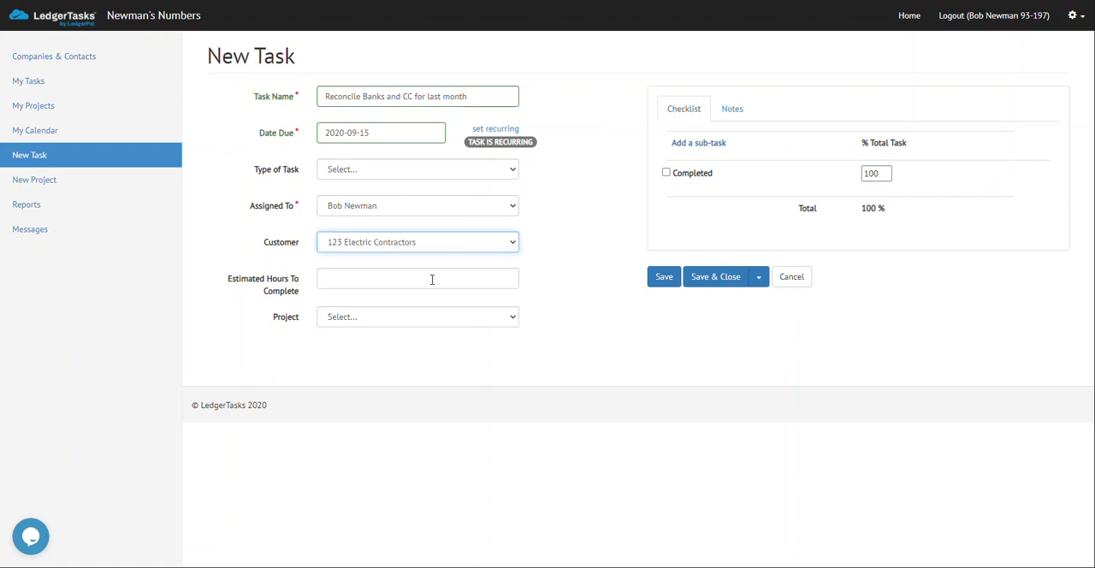
pyautogui.click(432, 280)
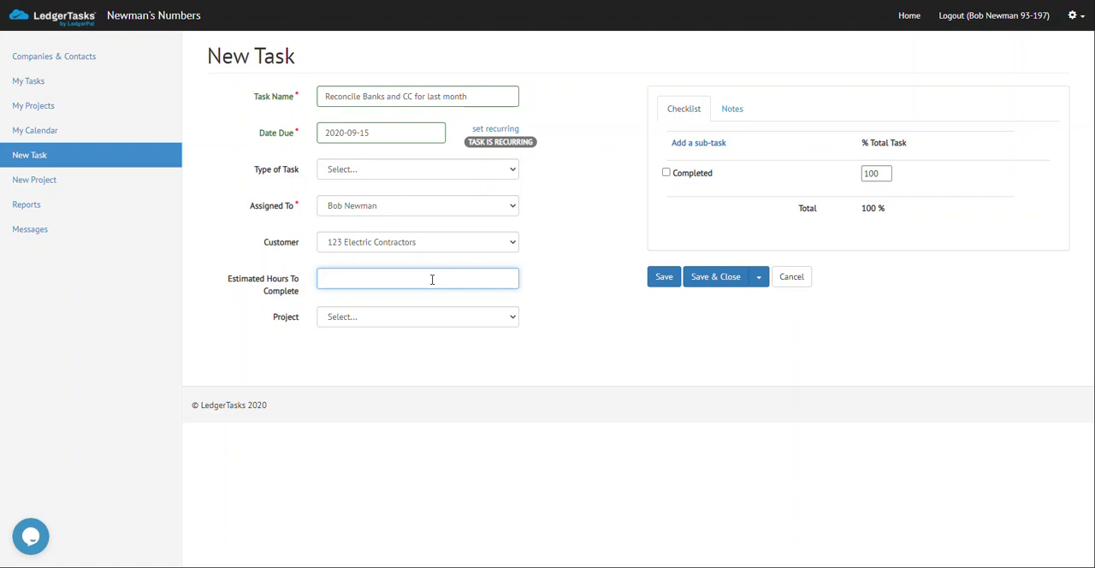
pyautogui.write('3')
pyautogui.click(693, 215)
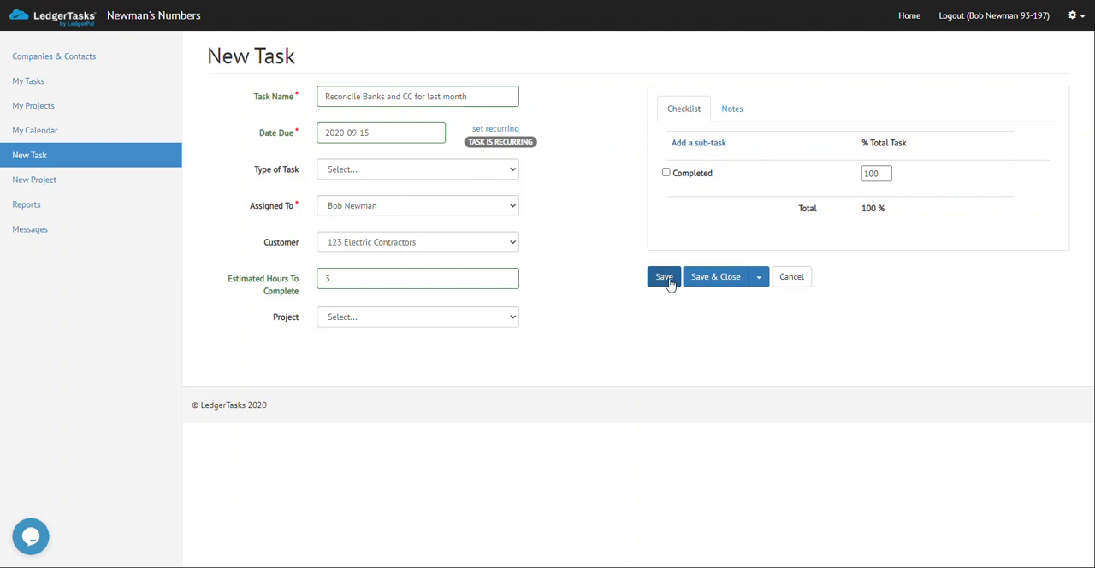
# Add a sub-task named "Download Statements from Bank" with both URL fields left blank, and save it.
pyautogui.click(706, 145)
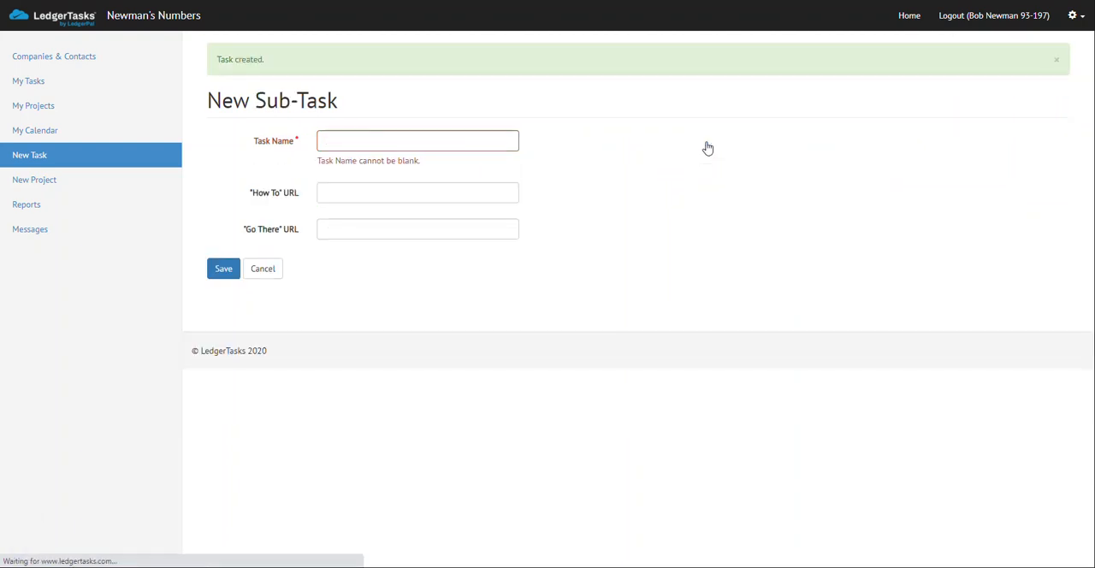
pyautogui.click(501, 139)
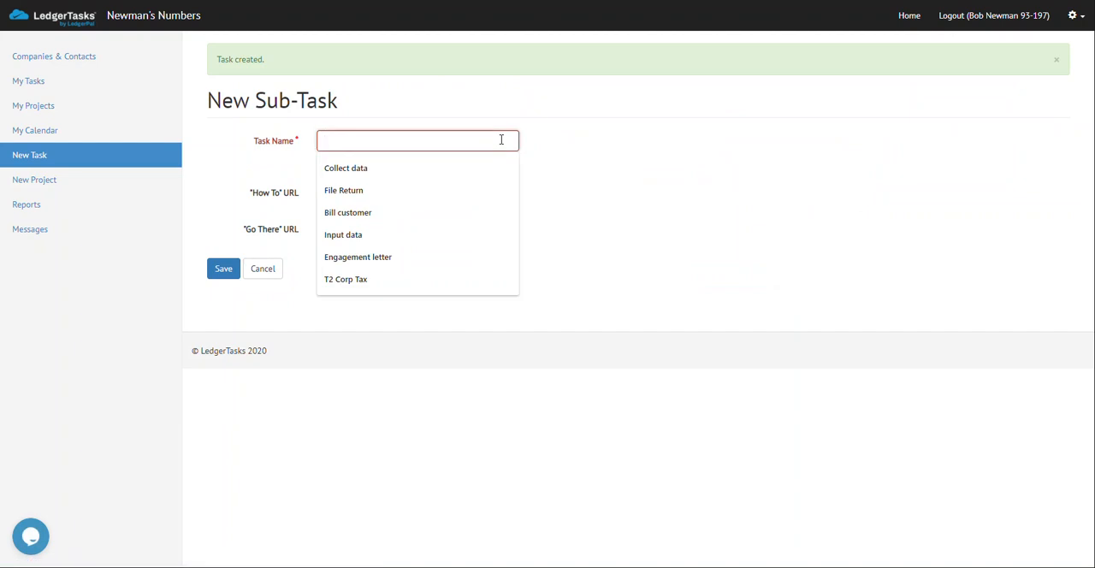
pyautogui.write('Down')
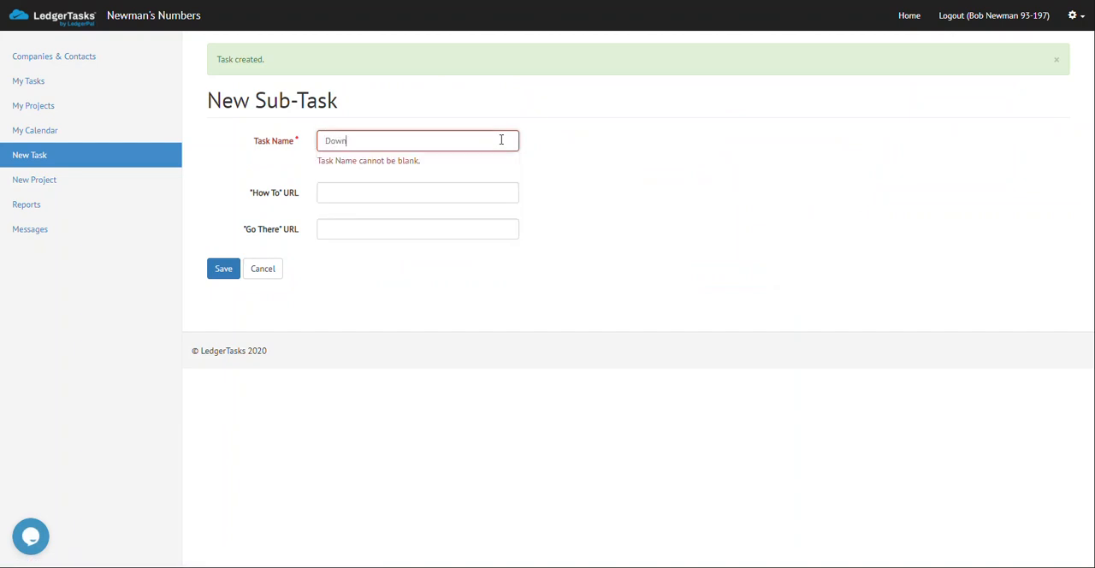
pyautogui.write('load Statements from Bank')
pyautogui.click(486, 192)
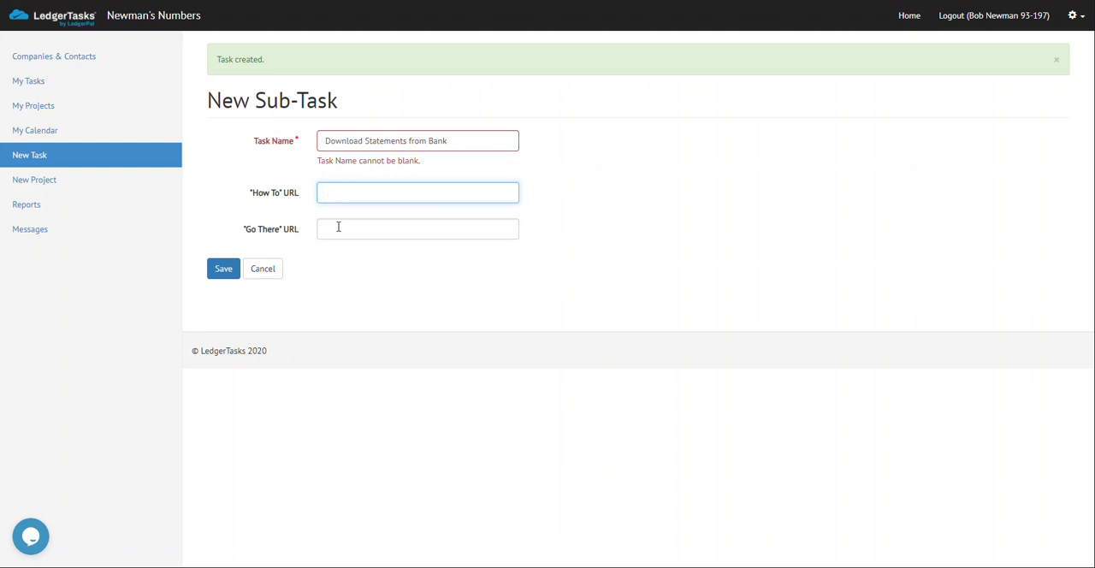
pyautogui.click(339, 228)
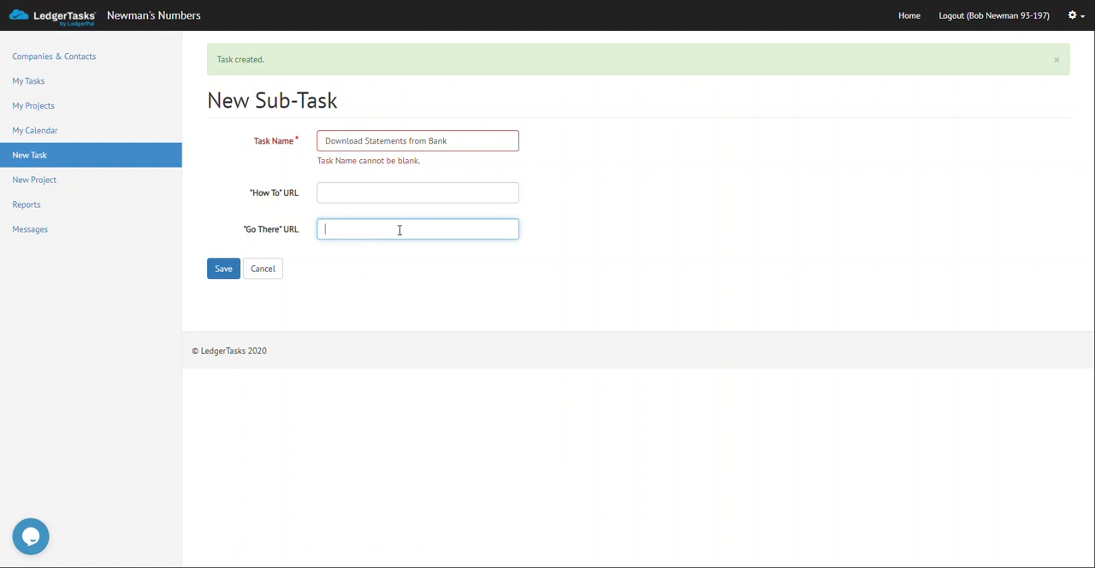
pyautogui.click(223, 270)
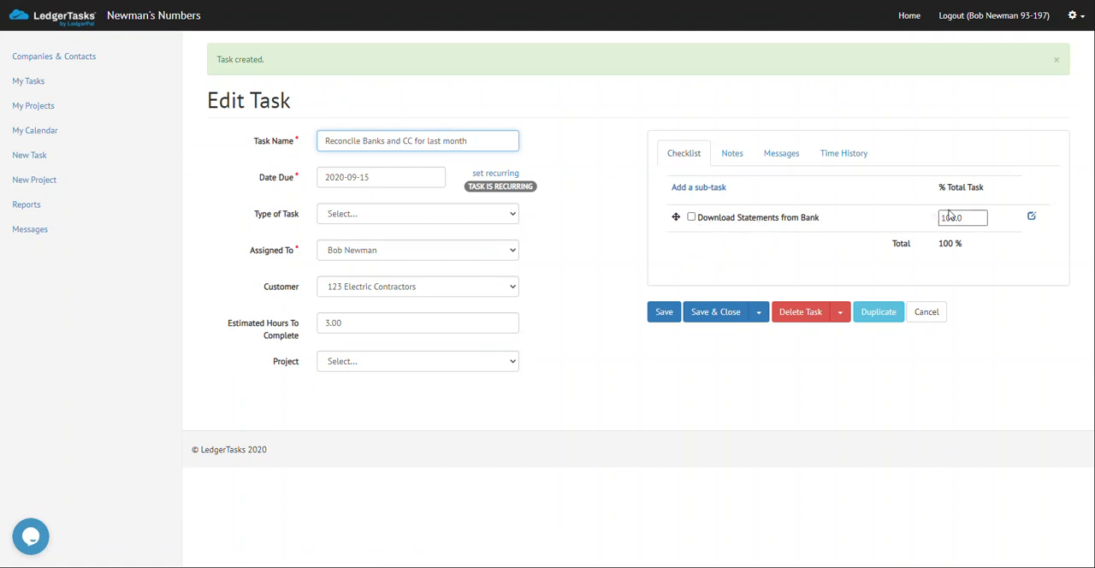
# Add and save a second sub-task using the suggested name "Input data".
pyautogui.click(710, 190)
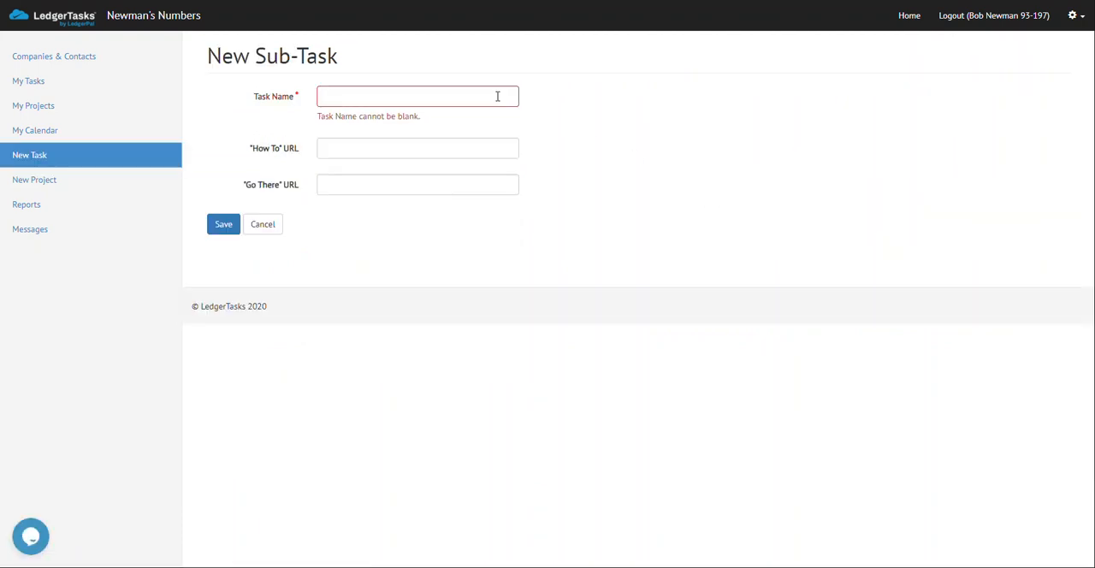
pyautogui.click(497, 97)
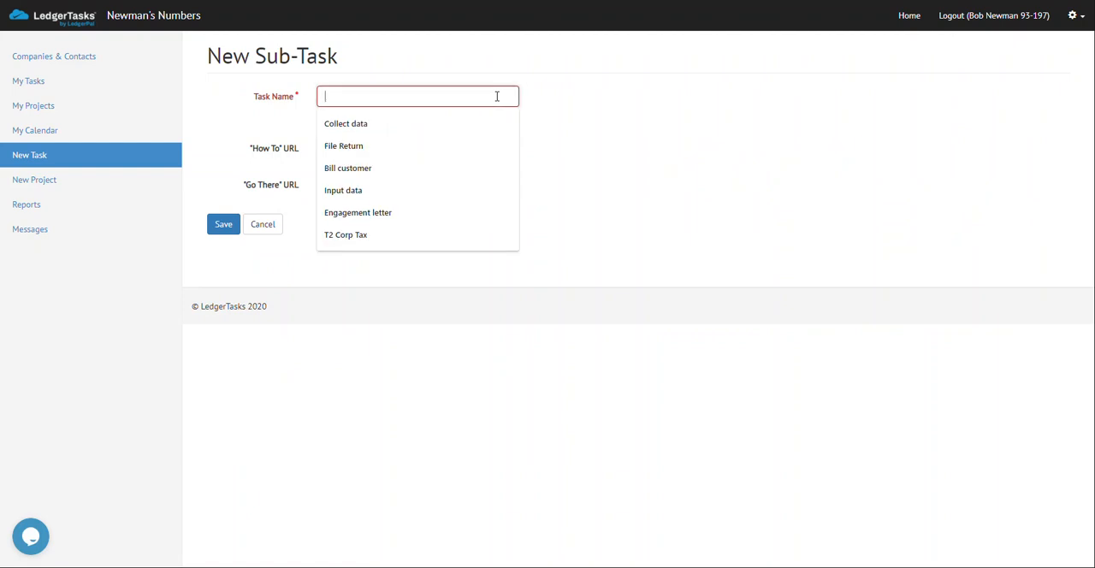
pyautogui.click(451, 190)
pyautogui.click(220, 225)
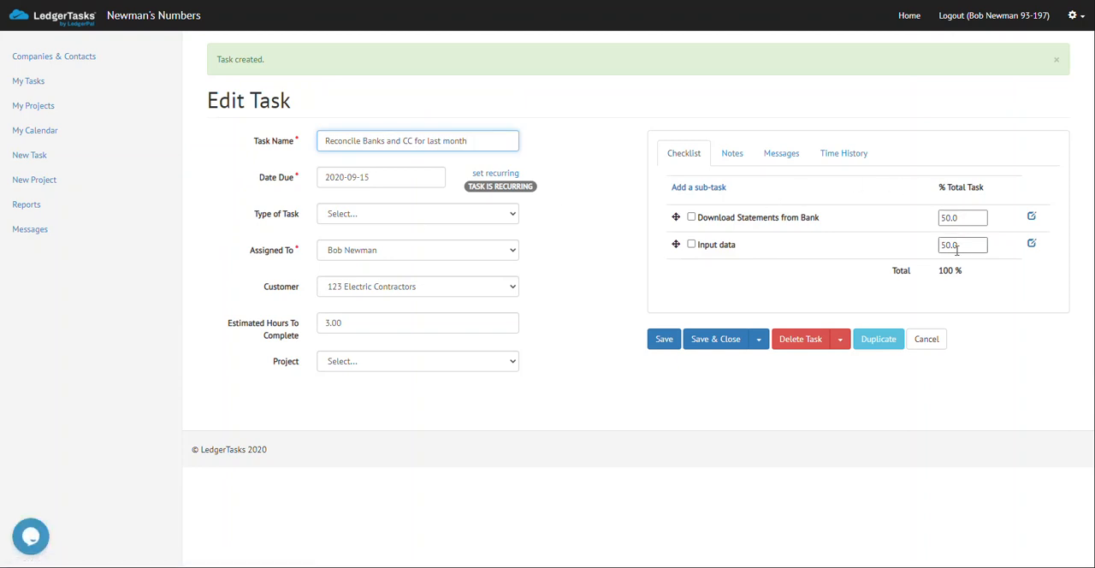
# Add and save a third sub-task using the suggested name "Bill customer".
pyautogui.click(695, 191)
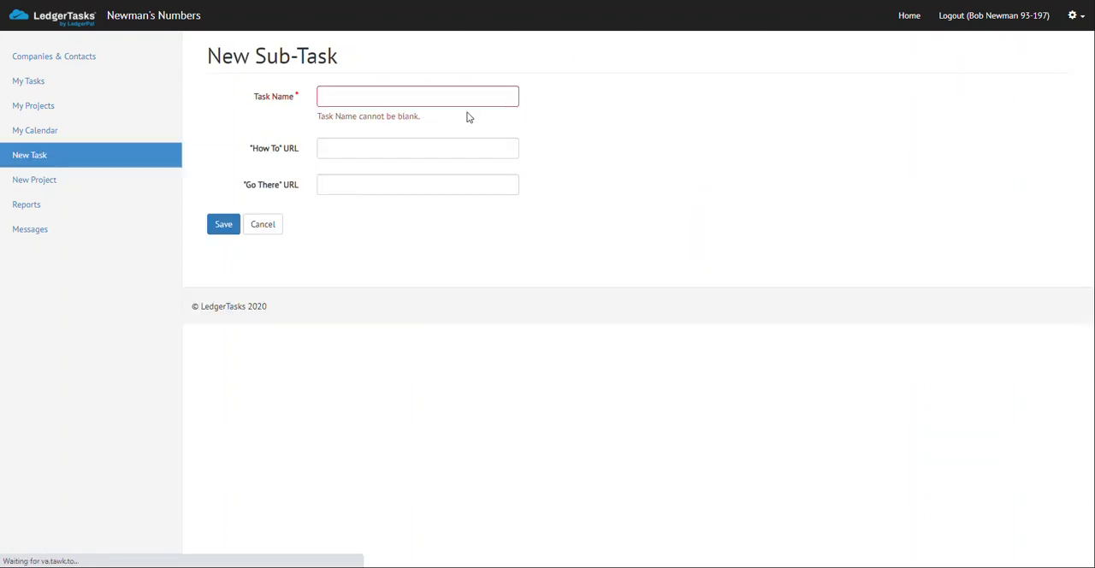
pyautogui.click(462, 96)
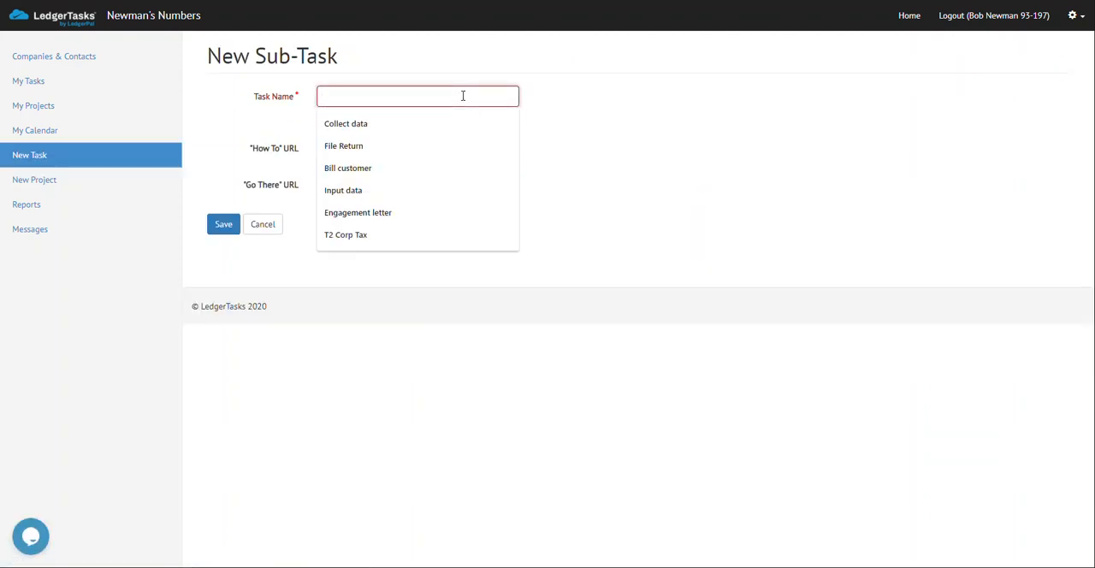
pyautogui.click(423, 168)
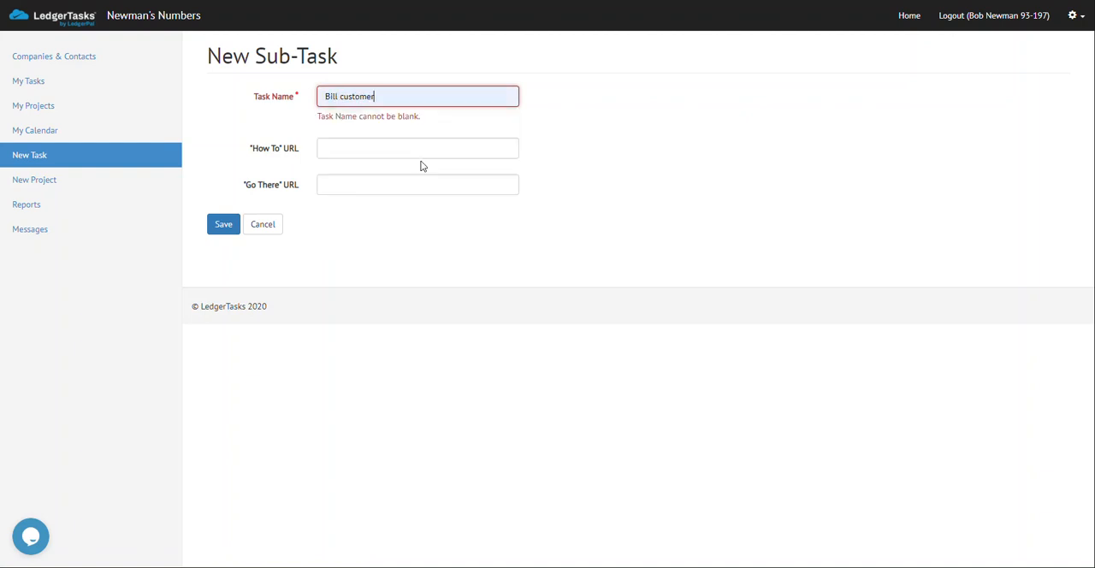
pyautogui.click(223, 224)
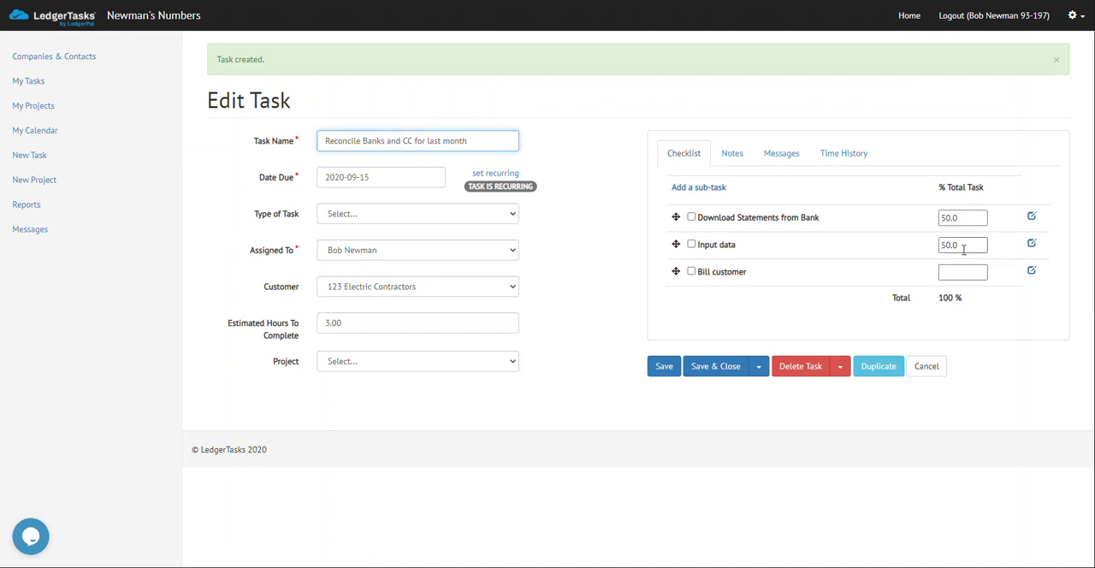
# Set the share of the total task to 20% for Download Statements from Bank, 70% for Input data and 10% for Bill customer.
pyautogui.click(963, 217)
pyautogui.moveTo(963, 218); pyautogui.dragTo(918, 219)
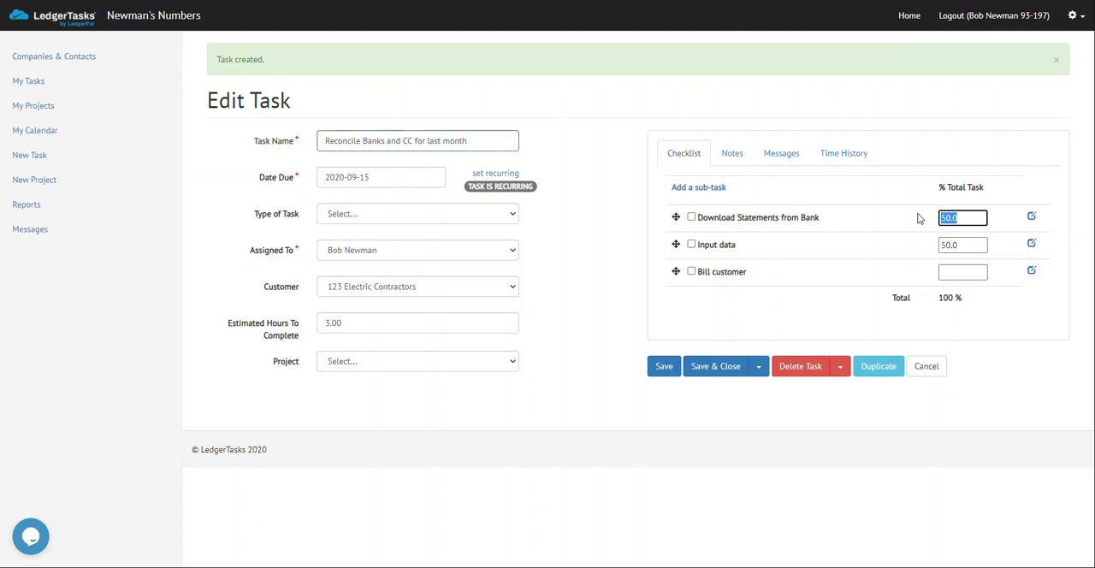
pyautogui.write('20')
pyautogui.moveTo(962, 245); pyautogui.dragTo(934, 246)
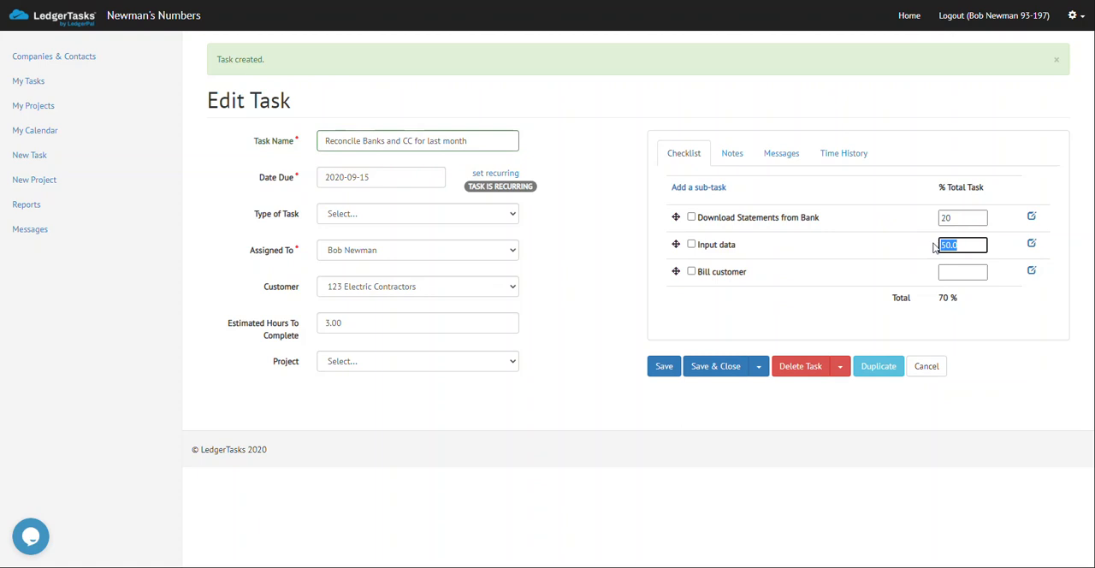
pyautogui.write('70')
pyautogui.click(962, 272)
pyautogui.write('10')
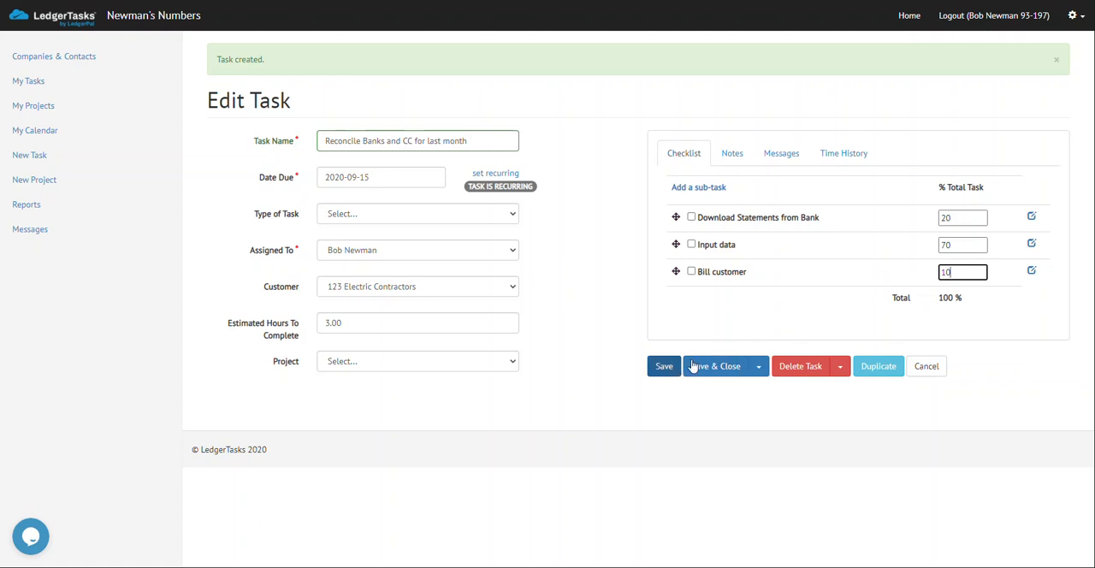
# Save and close the task, and reopen "Reconcile Banks and CC for last month" from the task list.
pyautogui.click(822, 314)
pyautogui.click(701, 370)
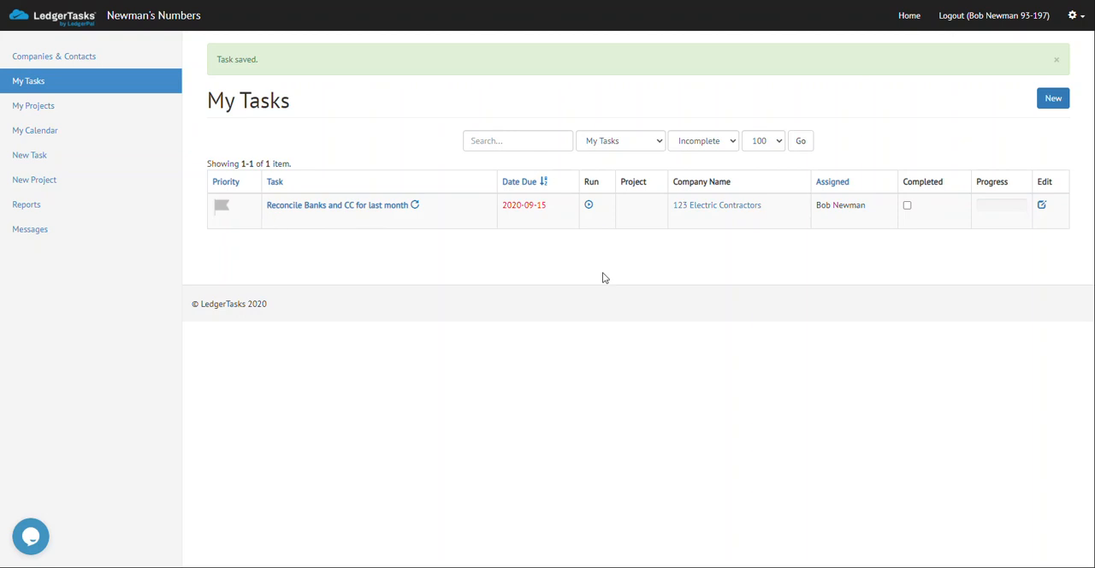
pyautogui.click(382, 212)
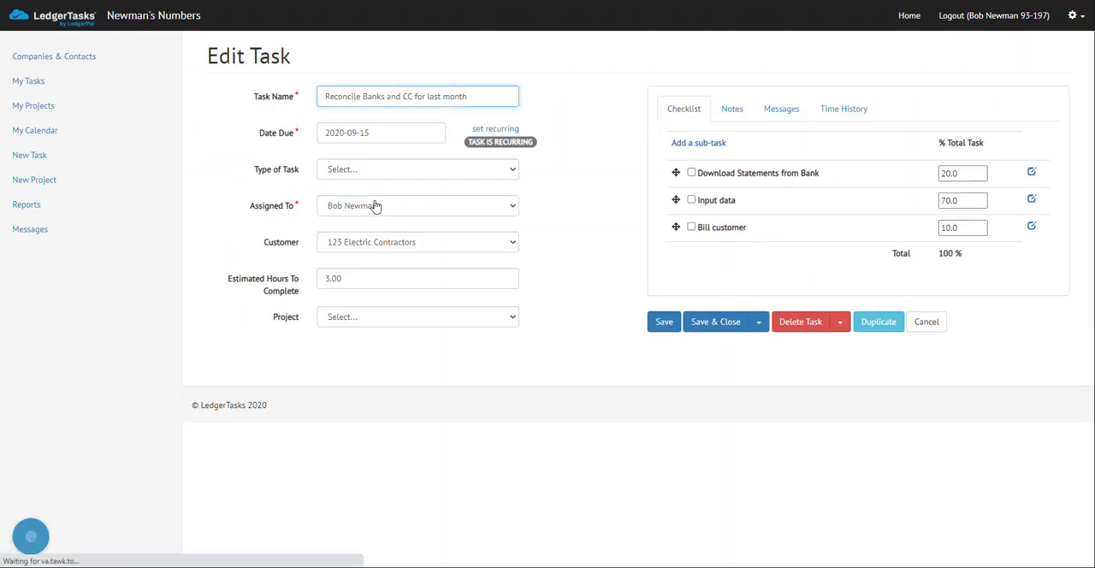
# Save and close the task, and record a short work session by starting its timer from the task list and stopping it.
pyautogui.click(695, 326)
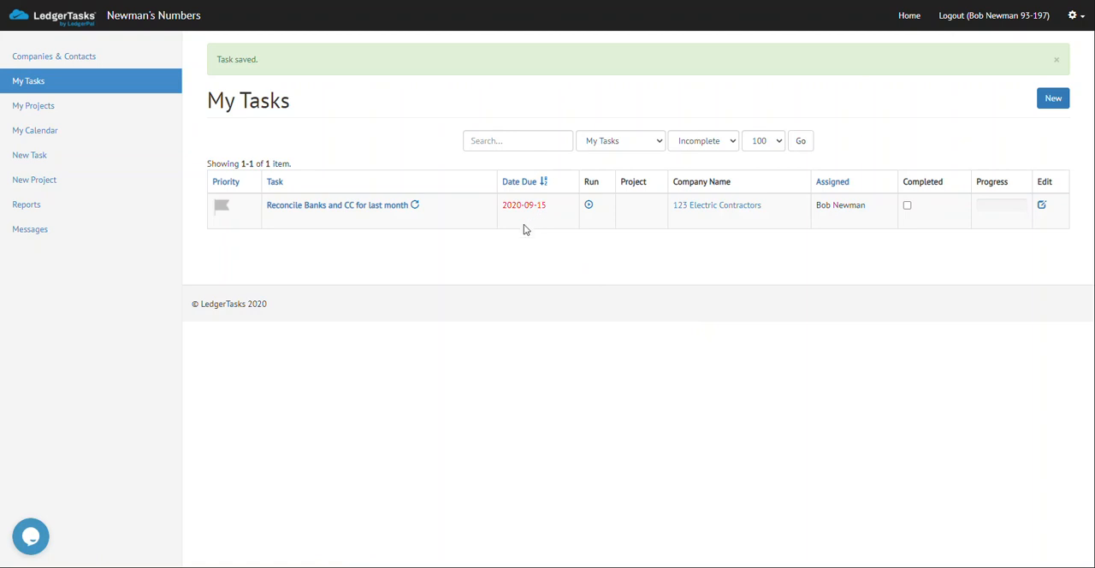
pyautogui.click(589, 207)
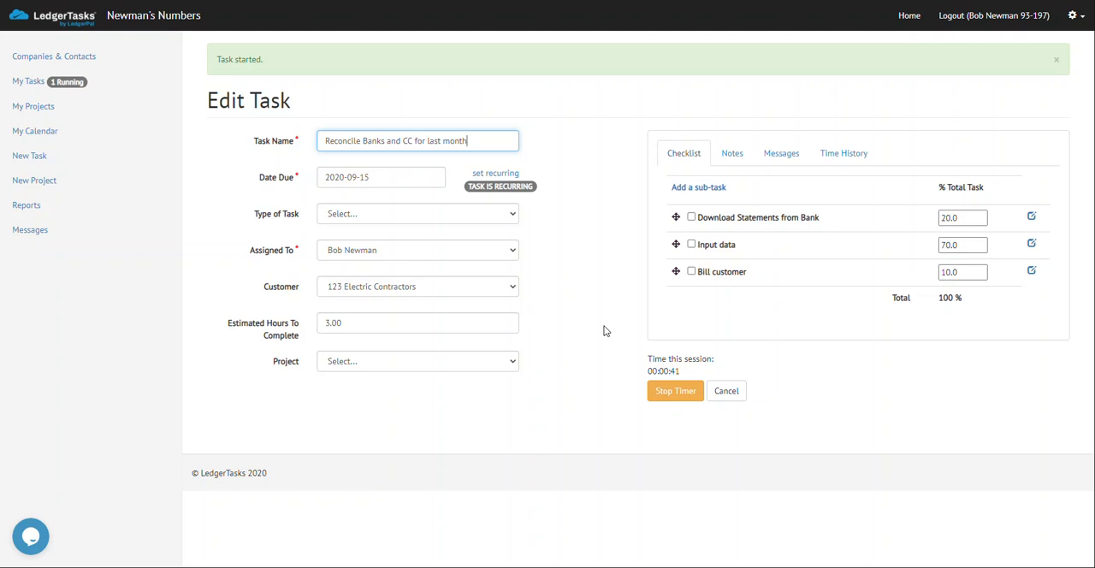
pyautogui.click(679, 392)
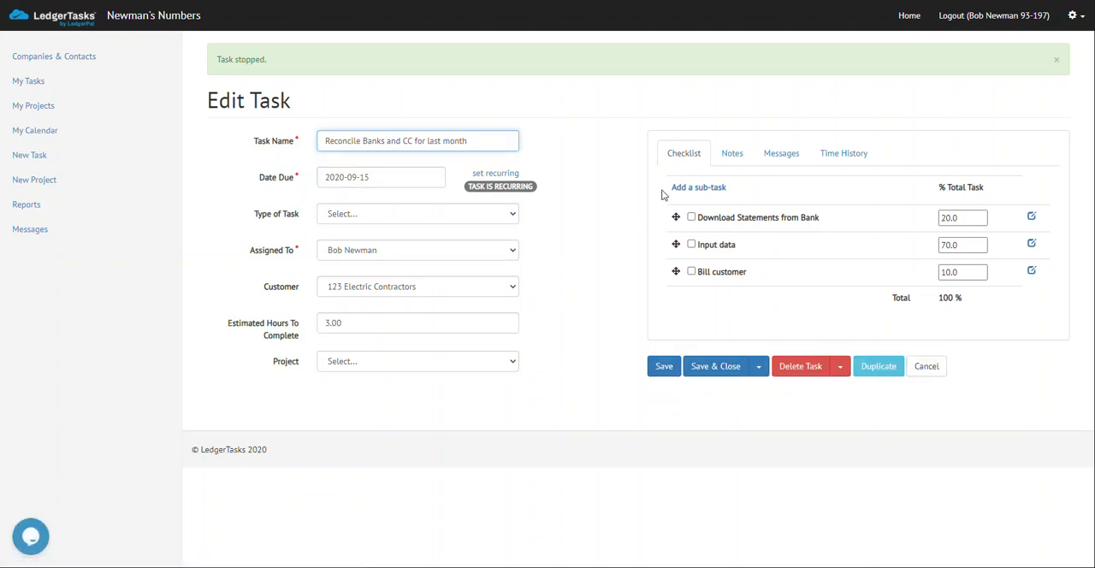
# Review the reconciliation task's notes, messages and time history.
pyautogui.click(732, 158)
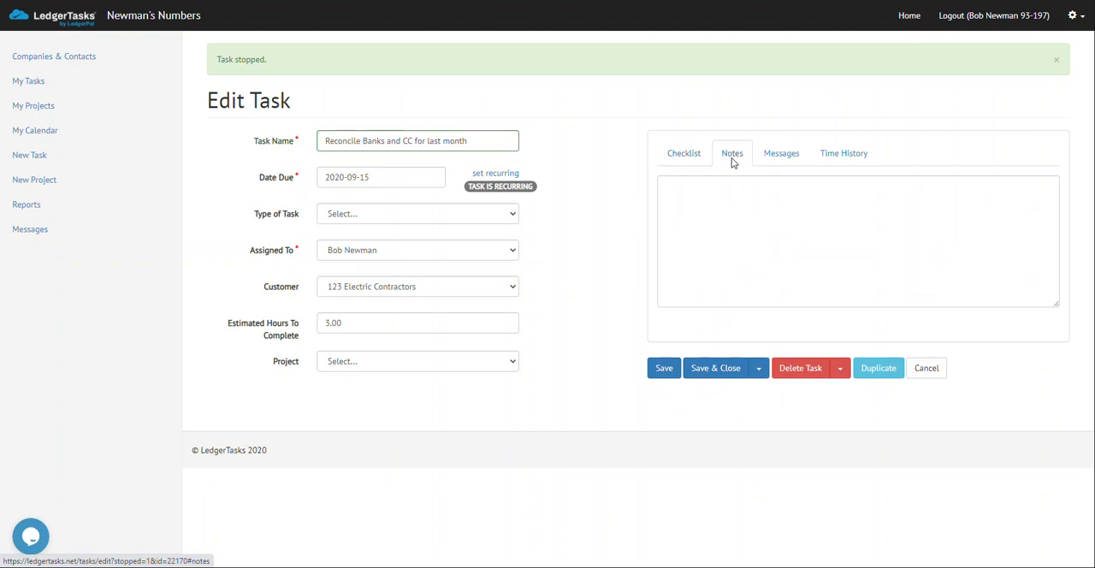
pyautogui.click(770, 159)
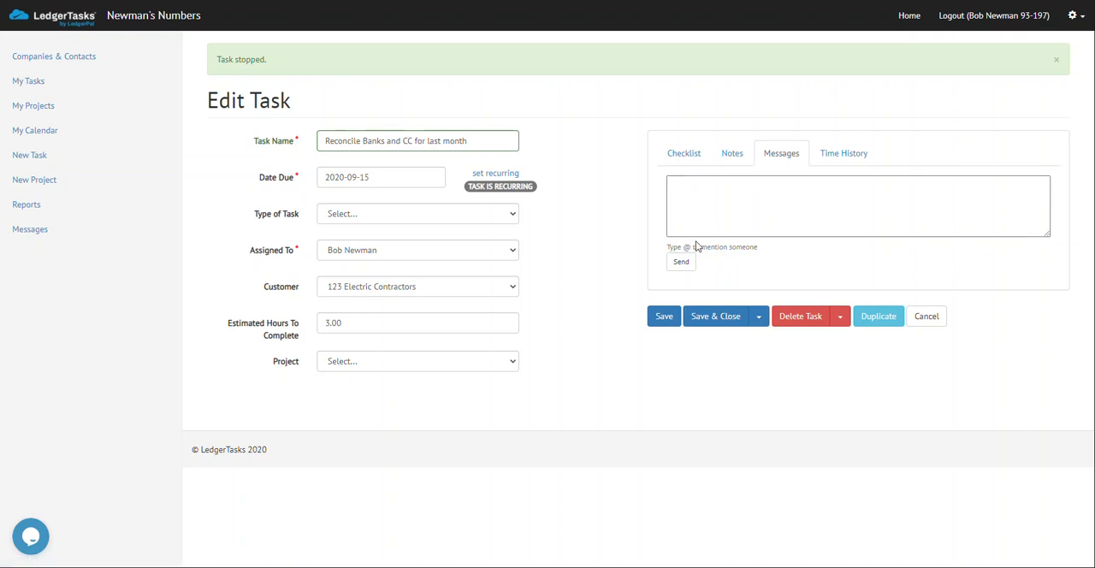
pyautogui.click(829, 158)
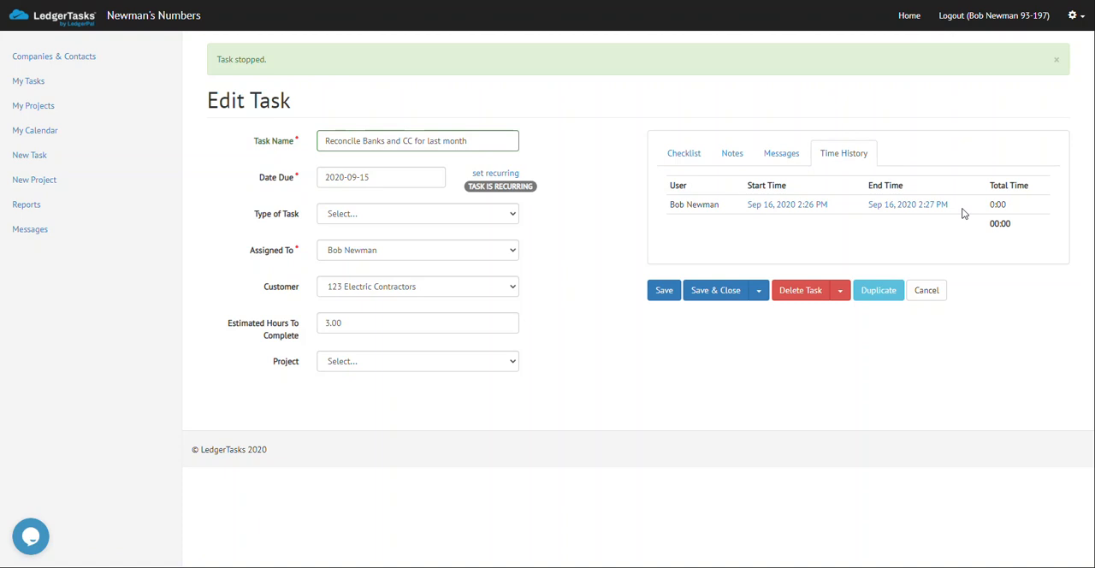
# Check off the Download Statements from Bank sub-task in the checklist, and save and close the task.
pyautogui.click(694, 160)
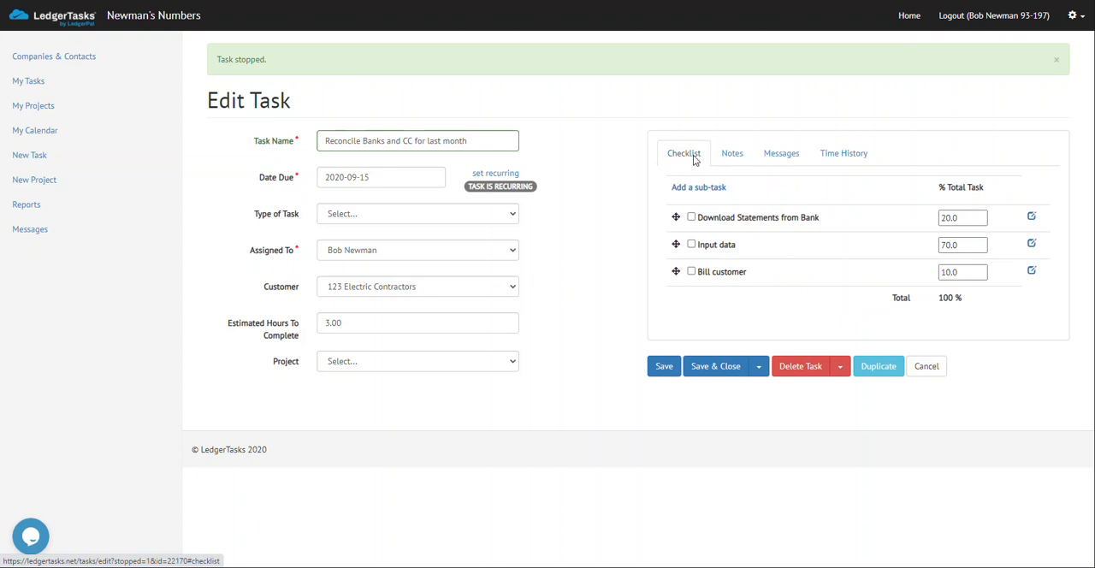
pyautogui.click(691, 217)
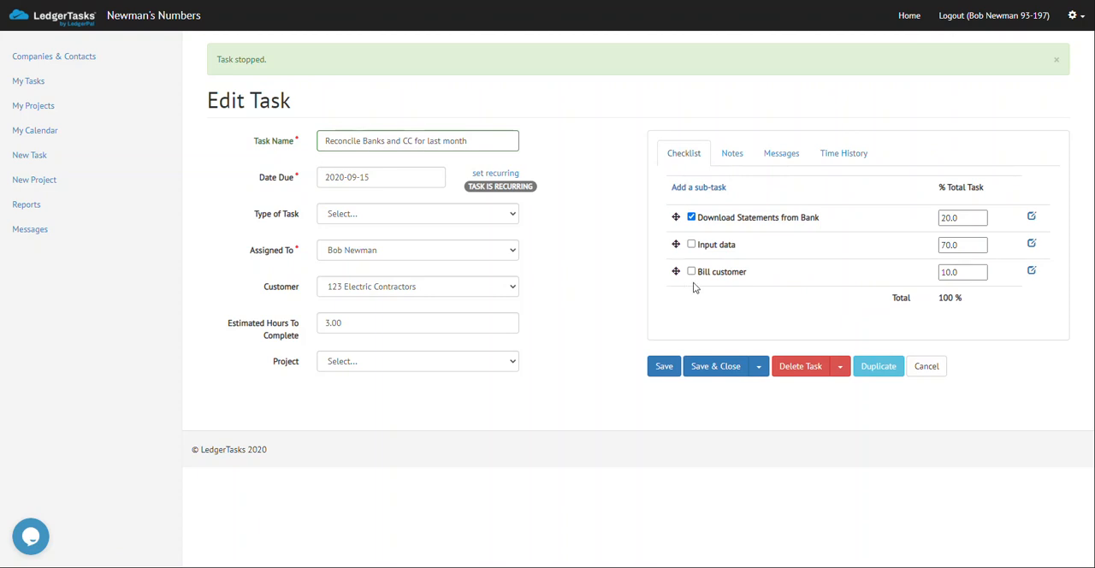
pyautogui.click(704, 366)
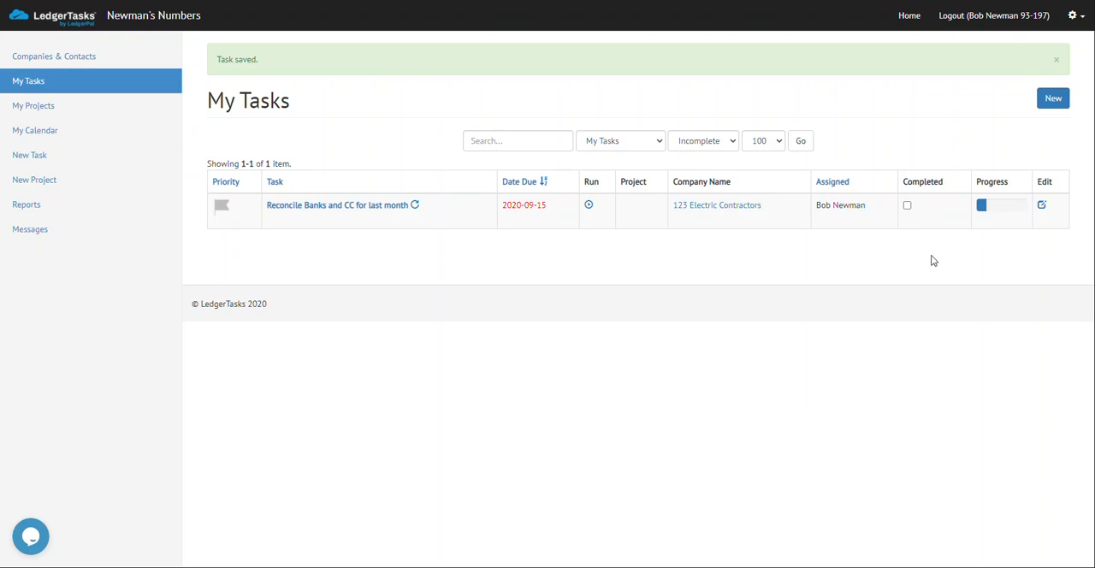
# Reopen "Reconcile Banks and CC for last month" to view its additional save options, and save and close it without marking it complete.
pyautogui.click(381, 211)
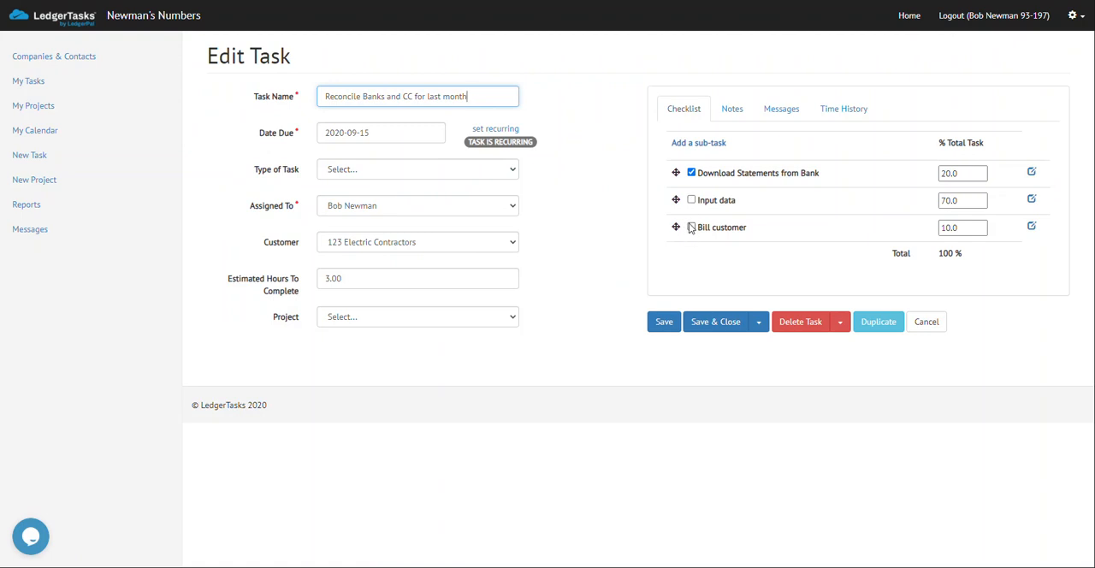
pyautogui.click(758, 327)
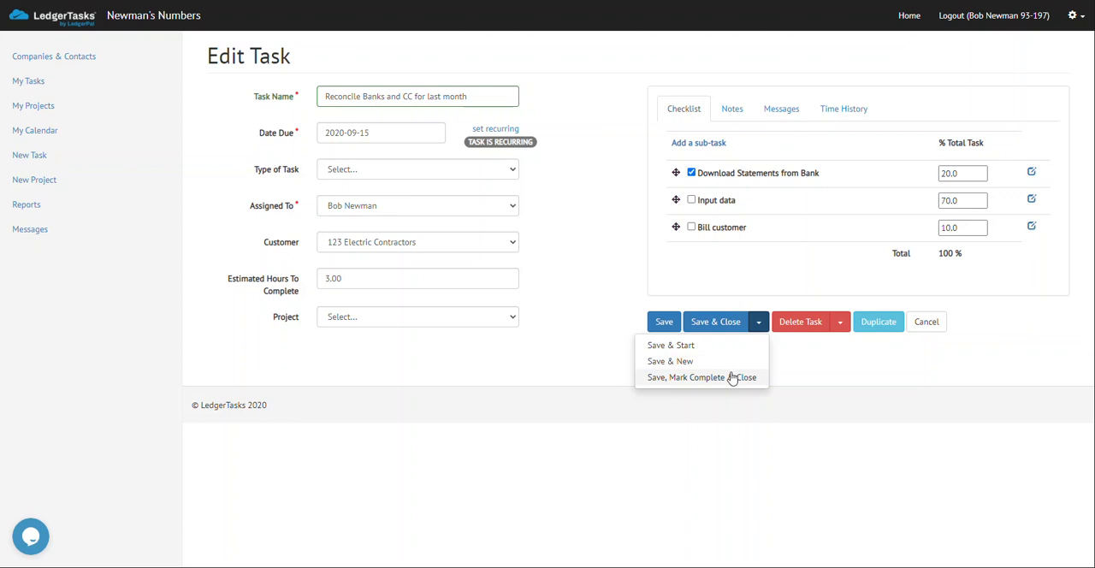
pyautogui.click(564, 194)
pyautogui.click(687, 322)
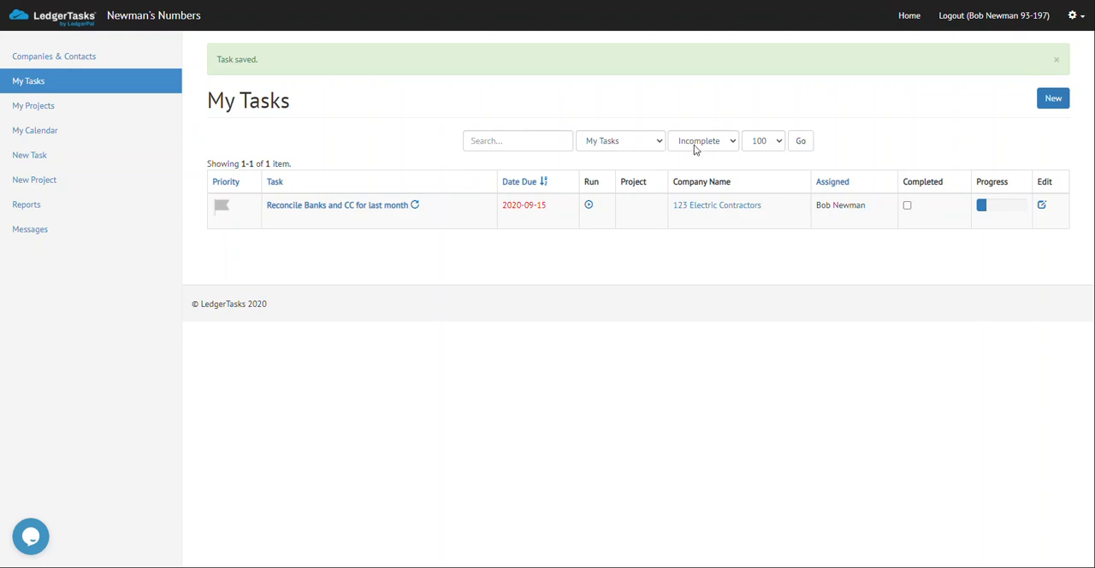
# Mark the 2020-09-15 reconciliation task and all its sub-tasks complete, and filter the task list to show all statuses.
pyautogui.click(907, 206)
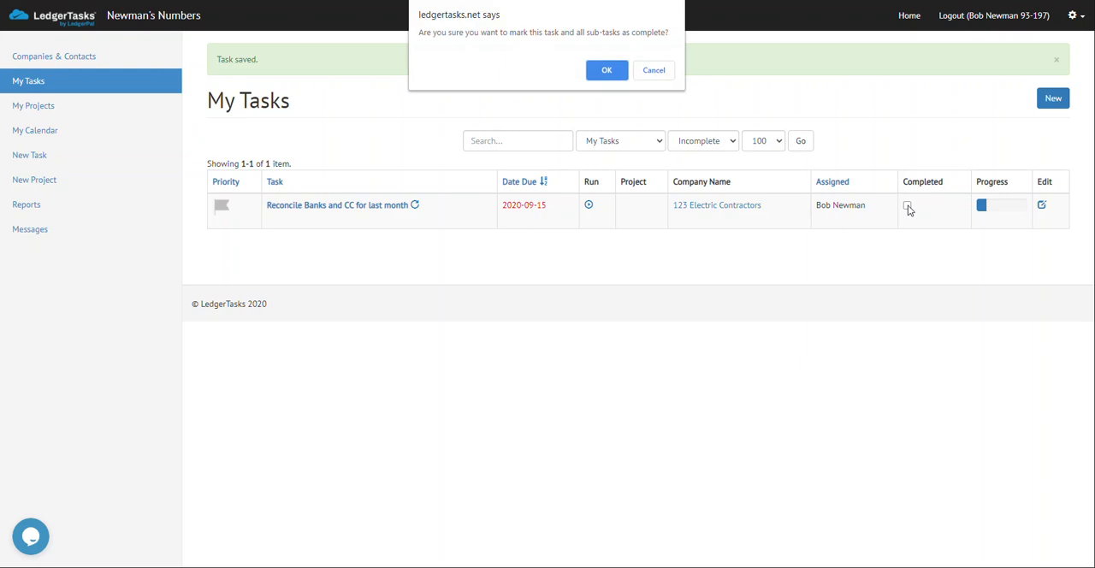
pyautogui.click(606, 71)
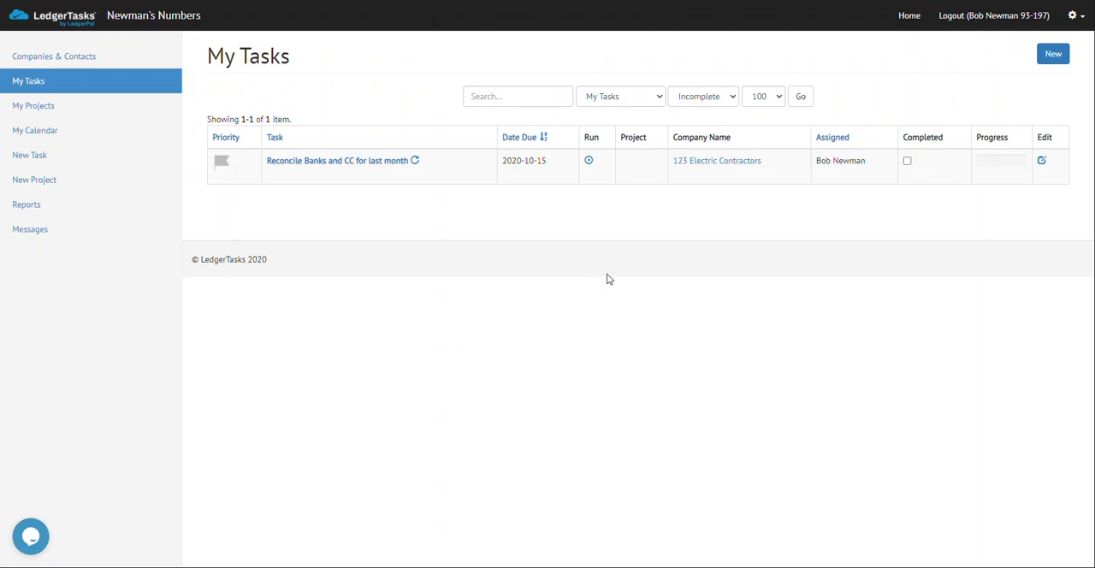
pyautogui.click(707, 98)
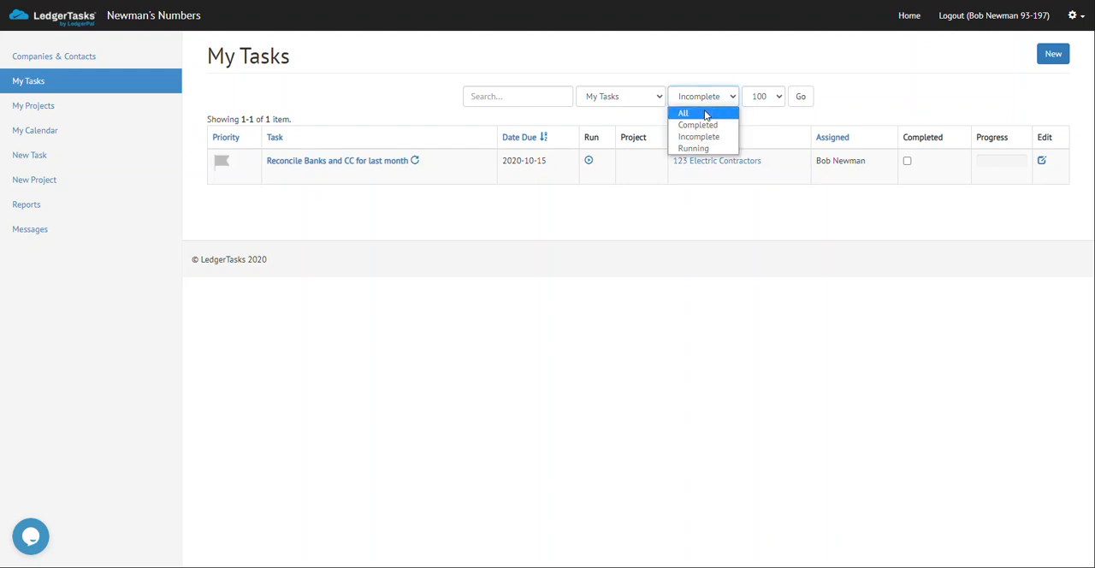
pyautogui.click(706, 115)
pyautogui.click(803, 98)
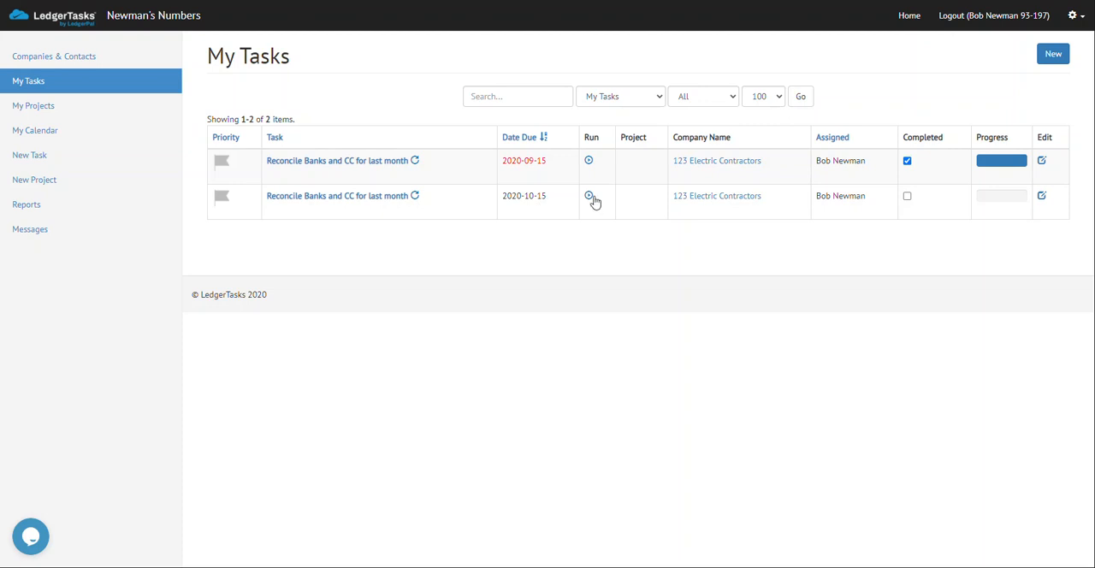
# Filter the task list to show only incomplete tasks.
pyautogui.click(730, 99)
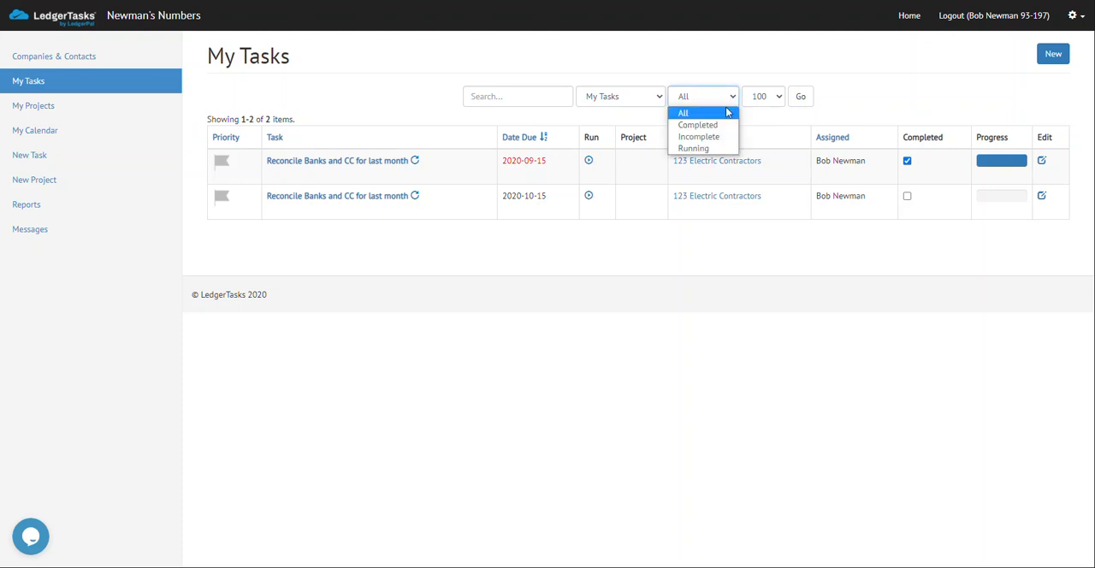
pyautogui.click(699, 137)
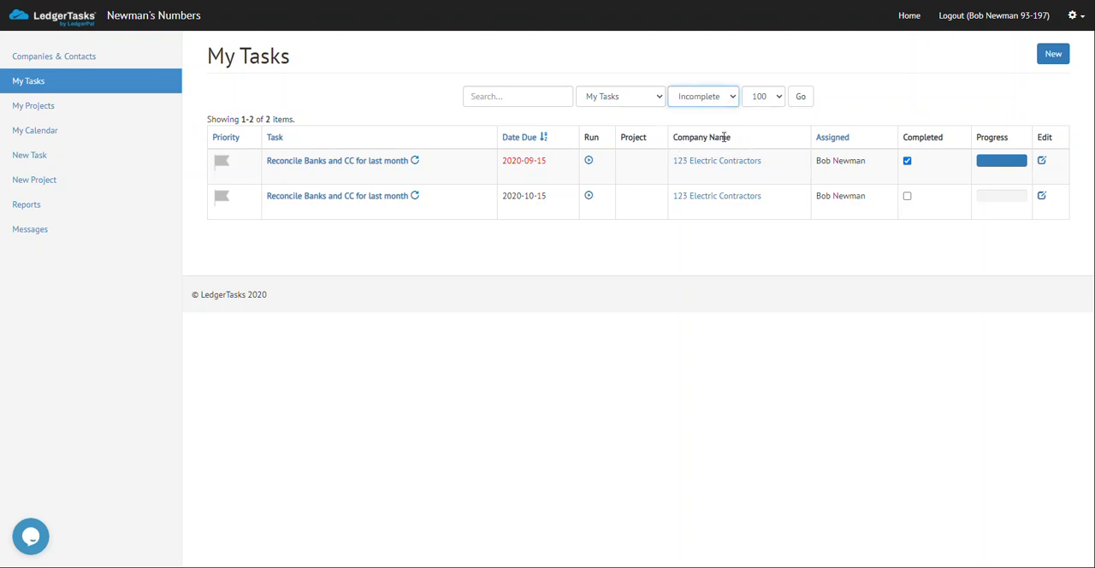
pyautogui.click(800, 97)
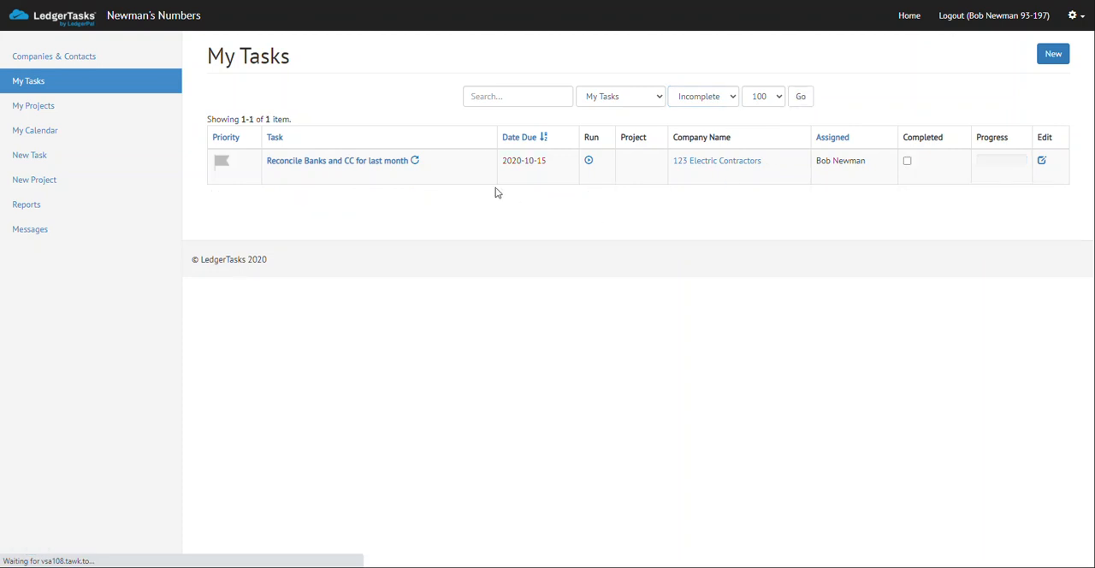